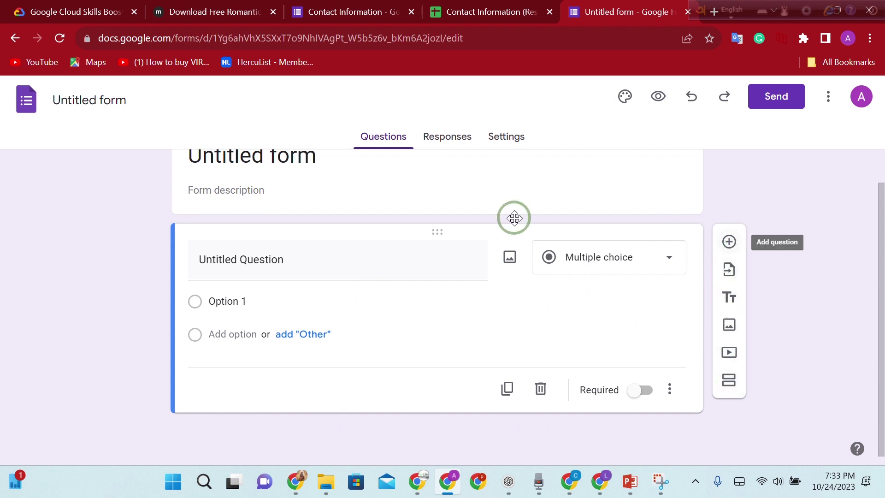
Leave the blank untitled form and open the Contact Information template
{"action": "scroll", "coordinate": [450, 284], "scroll_direction": "up", "scroll_amount": 2}
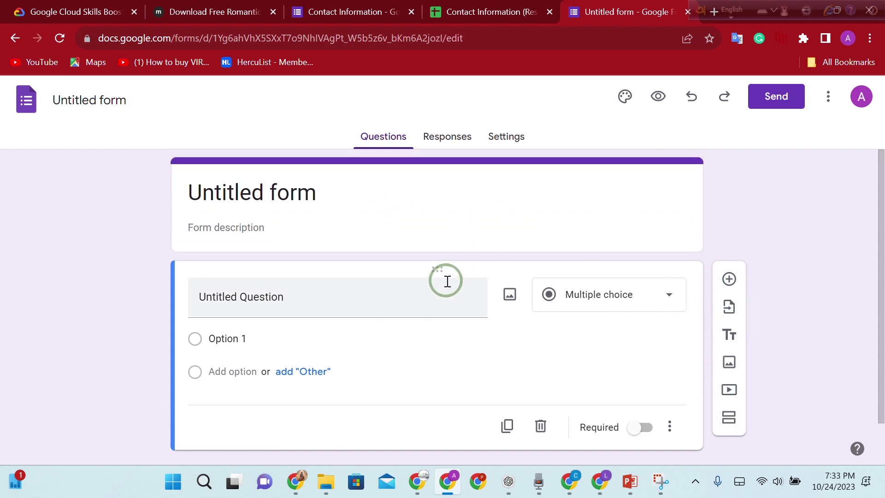
{"action": "left_click", "coordinate": [14, 39]}
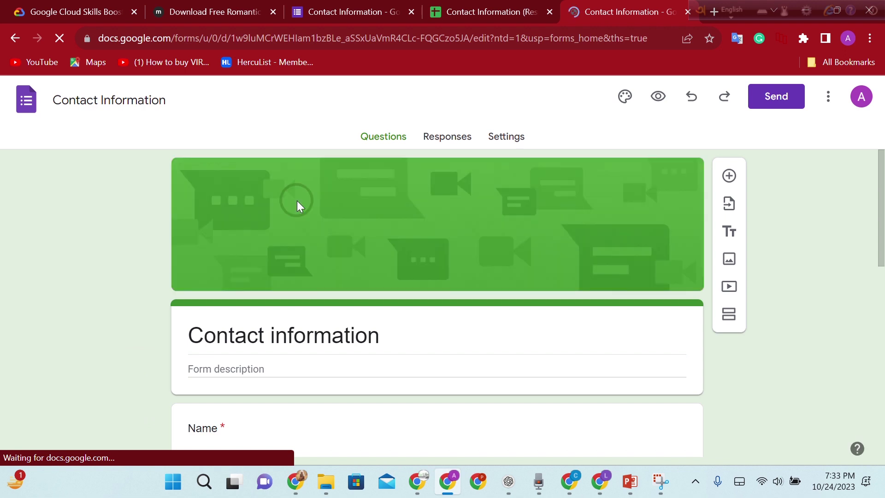
Look through the Contact Information template from its header and title down to its last question
{"action": "scroll", "coordinate": [424, 249], "scroll_direction": "down", "scroll_amount": 5}
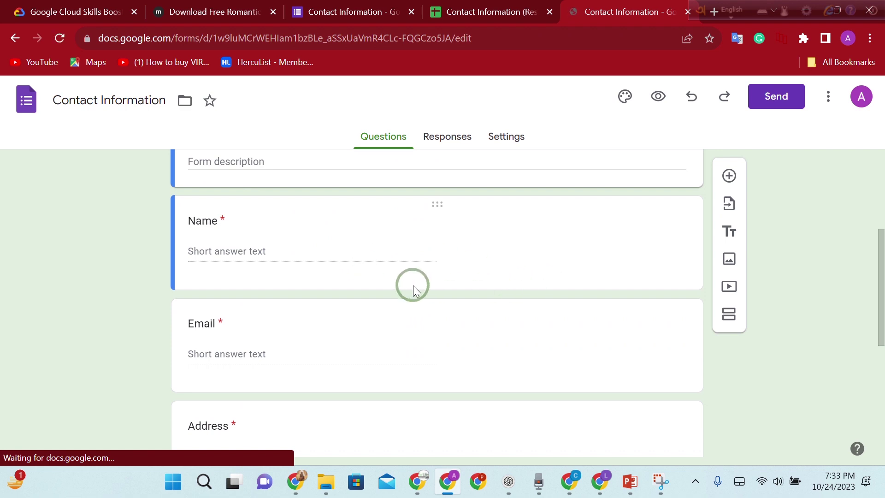
{"action": "scroll", "coordinate": [413, 286], "scroll_direction": "down", "scroll_amount": 1}
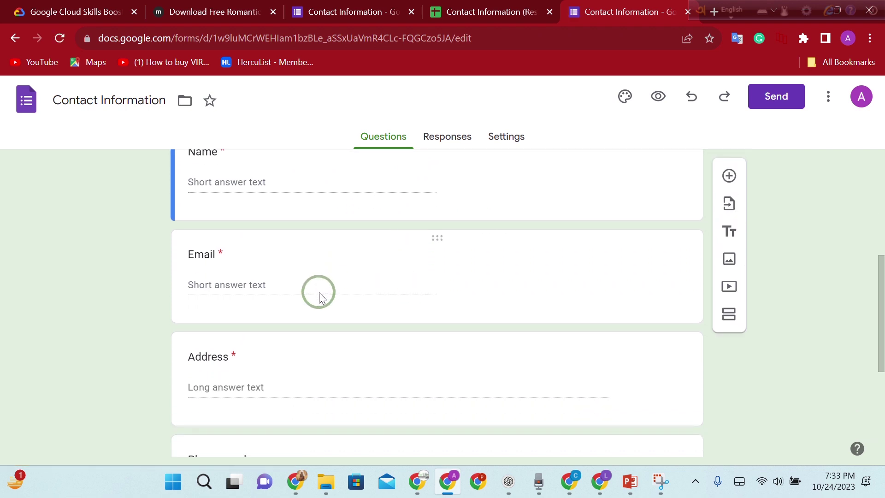
{"action": "scroll", "coordinate": [322, 297], "scroll_direction": "up", "scroll_amount": 6}
{"action": "scroll", "coordinate": [368, 309], "scroll_direction": "down", "scroll_amount": 4}
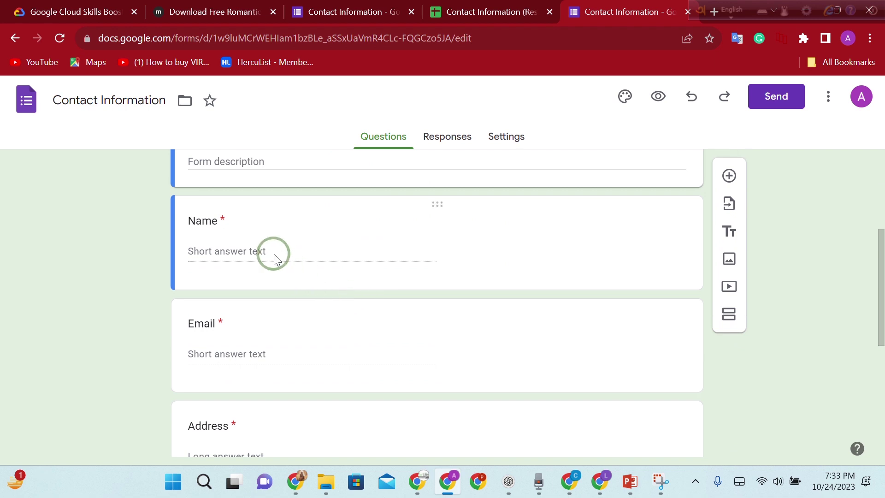
{"action": "scroll", "coordinate": [239, 235], "scroll_direction": "down", "scroll_amount": 2}
{"action": "scroll", "coordinate": [235, 251], "scroll_direction": "down", "scroll_amount": 2}
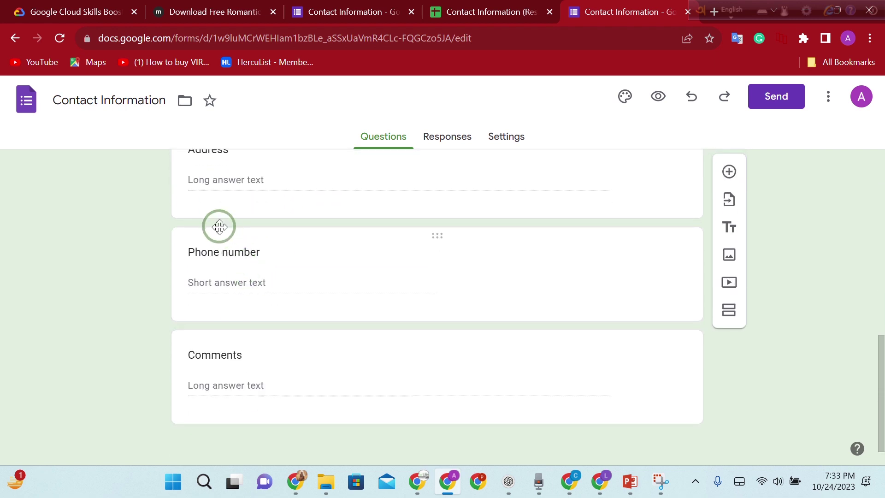
{"action": "scroll", "coordinate": [226, 391], "scroll_direction": "down", "scroll_amount": 1}
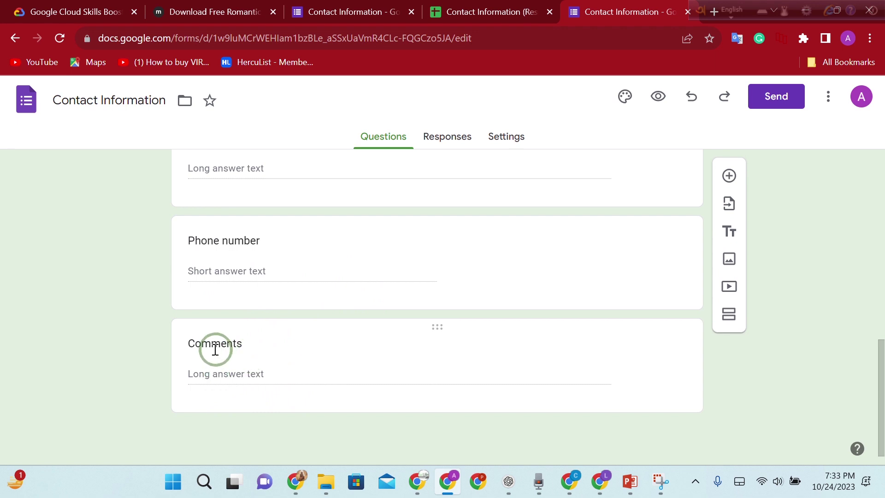
{"action": "scroll", "coordinate": [478, 343], "scroll_direction": "up", "scroll_amount": 10}
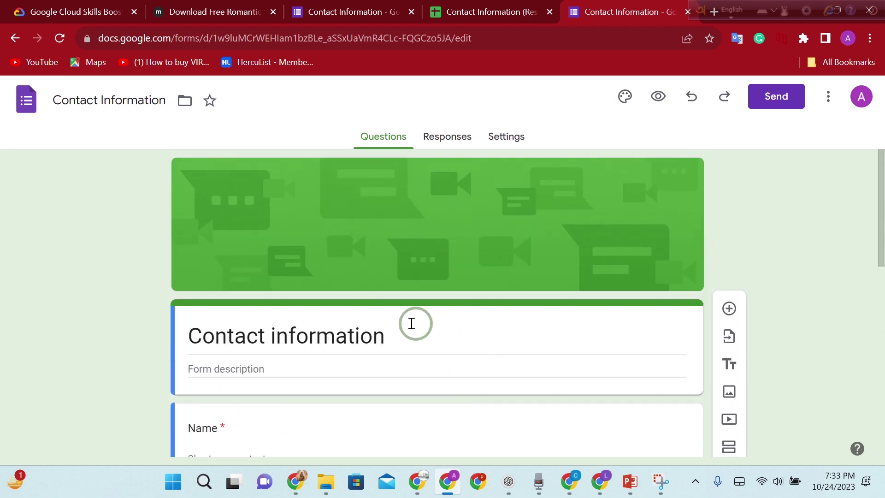
{"action": "scroll", "coordinate": [232, 314], "scroll_direction": "down", "scroll_amount": 10}
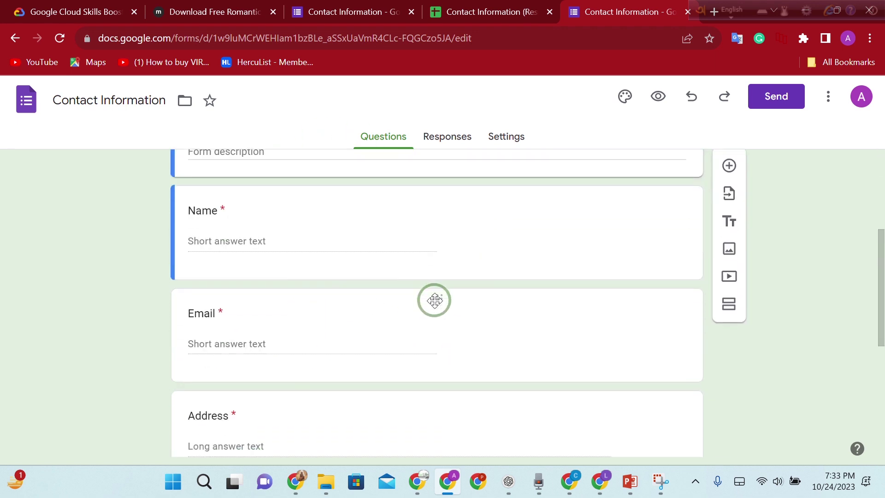
Add a blank multiple-choice question directly below the form title and description, above the Name question
{"action": "scroll", "coordinate": [529, 306], "scroll_direction": "up", "scroll_amount": 10}
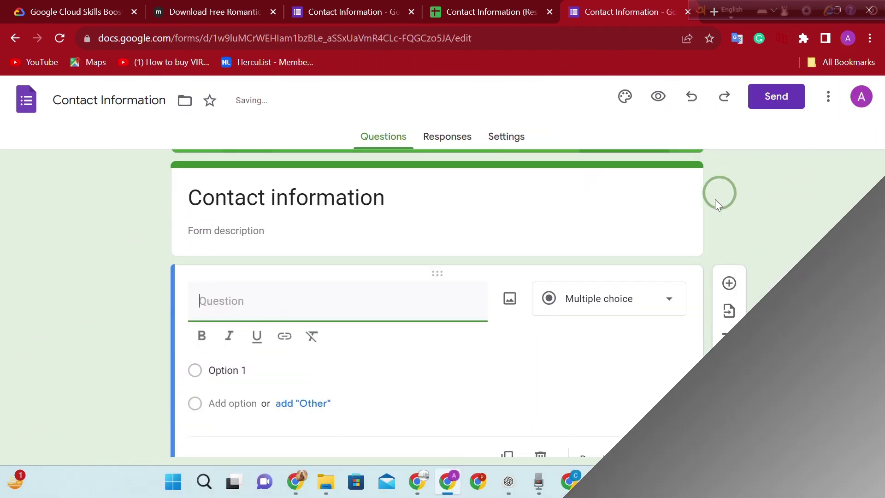
{"action": "scroll", "coordinate": [419, 375], "scroll_direction": "down", "scroll_amount": 4}
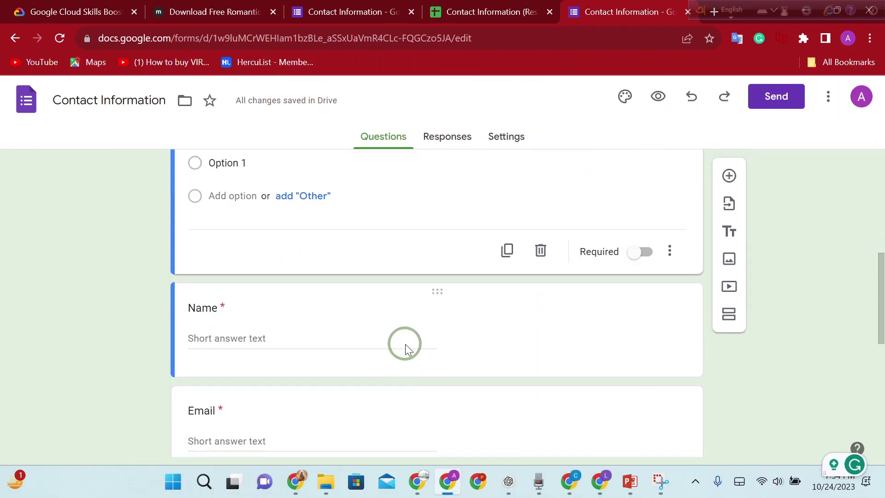
{"action": "scroll", "coordinate": [408, 333], "scroll_direction": "up", "scroll_amount": 1}
{"action": "scroll", "coordinate": [618, 281], "scroll_direction": "up", "scroll_amount": 3}
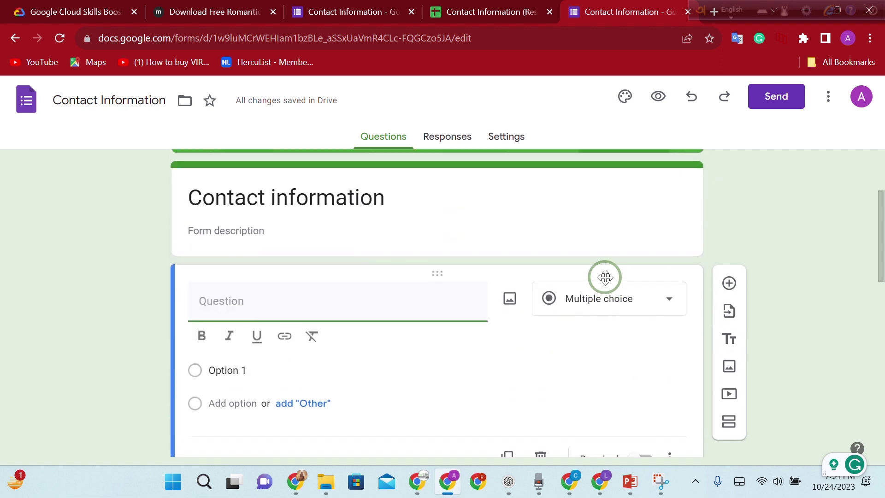
{"action": "scroll", "coordinate": [541, 321], "scroll_direction": "down", "scroll_amount": 2}
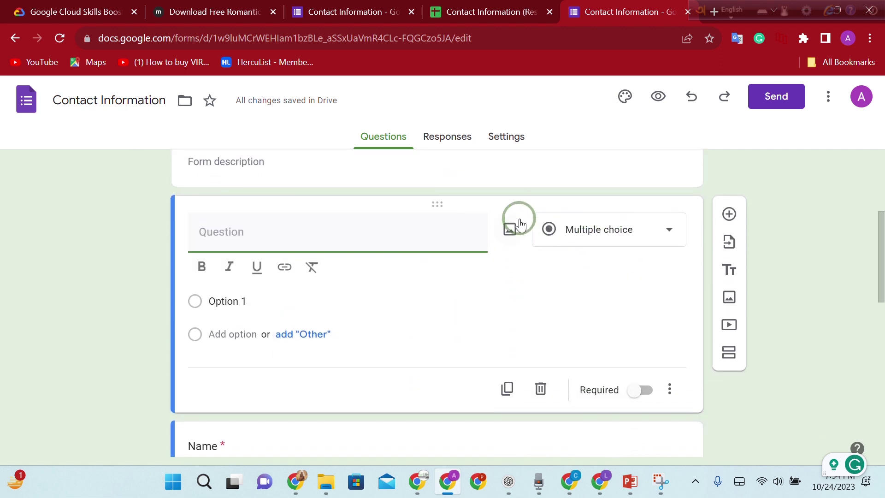
{"action": "left_click", "coordinate": [511, 227]}
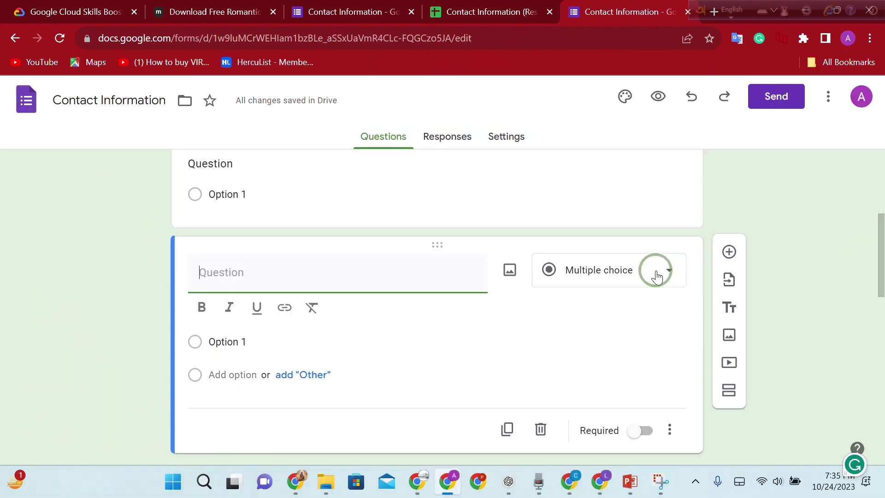
Delete the second blank multiple-choice question above Name, keeping the first one
{"action": "scroll", "coordinate": [581, 299], "scroll_direction": "down", "scroll_amount": 2}
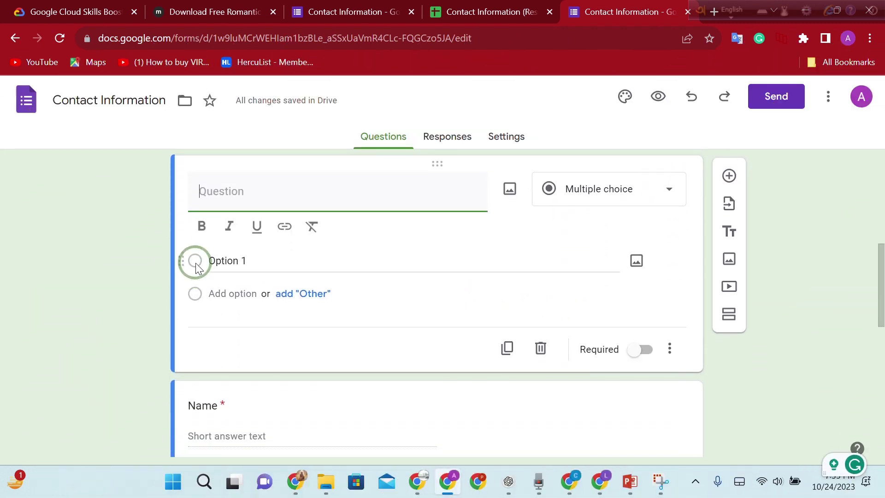
{"action": "left_click", "coordinate": [539, 352]}
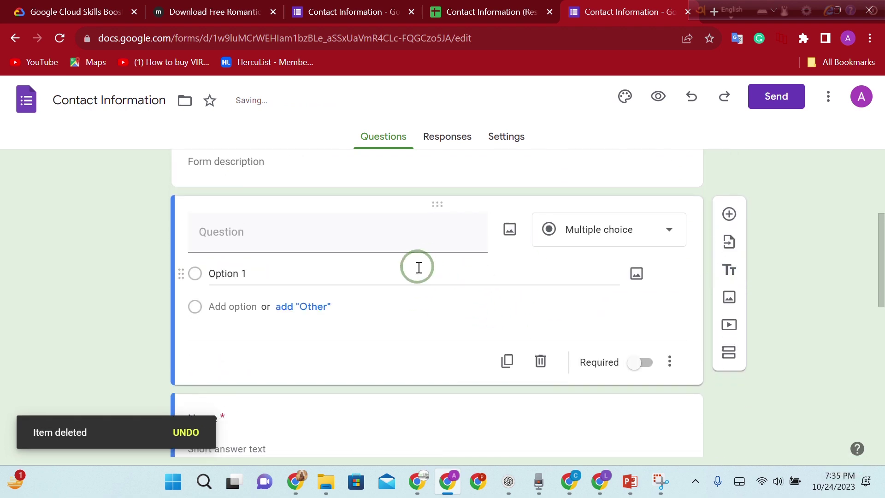
{"action": "left_click", "coordinate": [276, 244]}
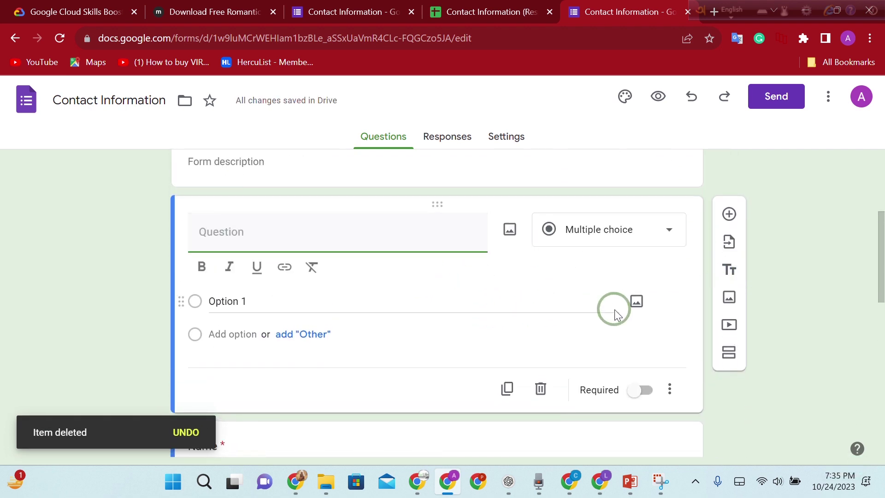
{"action": "scroll", "coordinate": [566, 322], "scroll_direction": "down", "scroll_amount": 1}
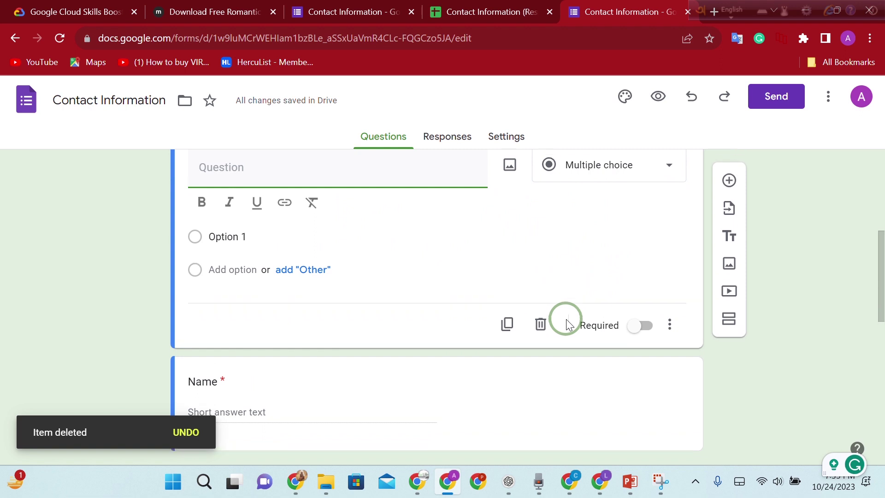
{"action": "scroll", "coordinate": [396, 255], "scroll_direction": "up", "scroll_amount": 3}
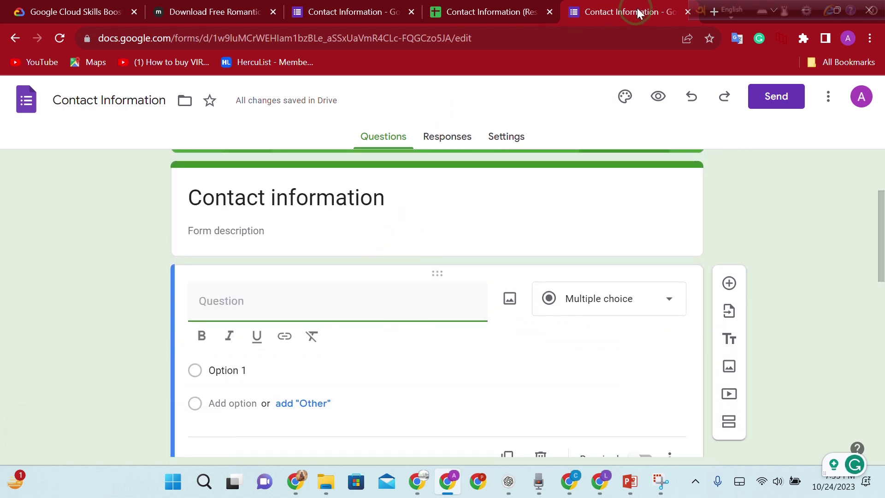
Move the floating keyboard-language toolbar so it no longer covers the browser's window controls
{"action": "left_click", "coordinate": [734, 7]}
{"action": "left_click", "coordinate": [734, 7]}
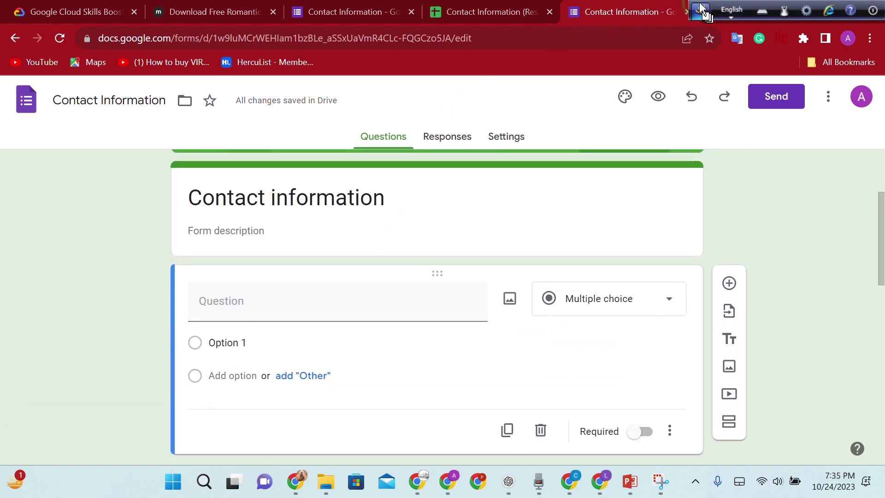
{"action": "left_click_drag", "start_coordinate": [734, 7], "coordinate": [601, 7]}
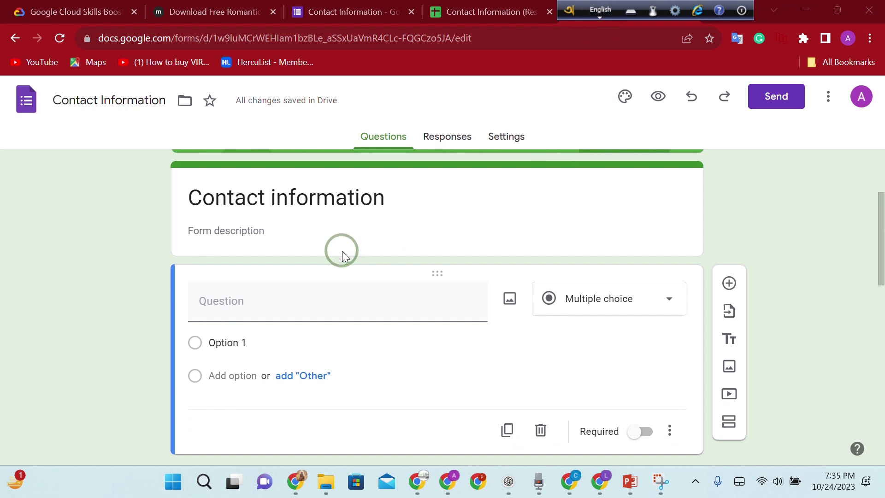
Enter "Are you Agree to work?" as the question text and add all suggested answers: Yes, No and Maybe
{"action": "left_click", "coordinate": [326, 304]}
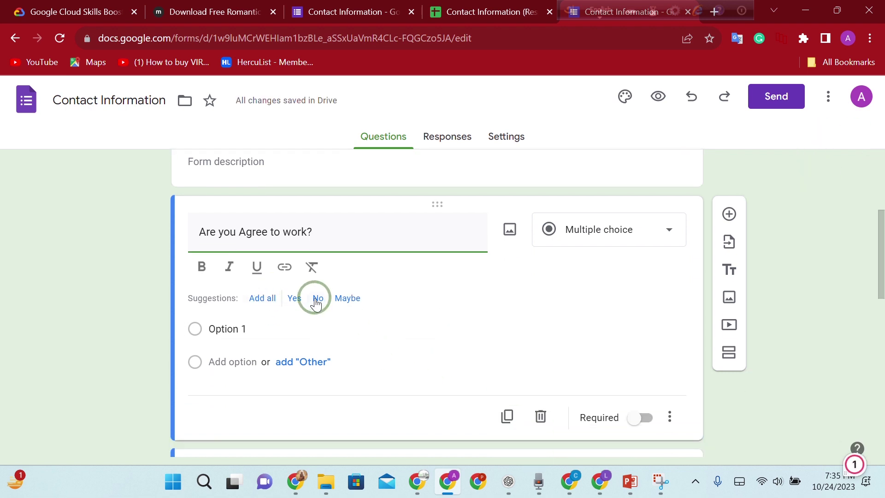
{"action": "left_click", "coordinate": [301, 301]}
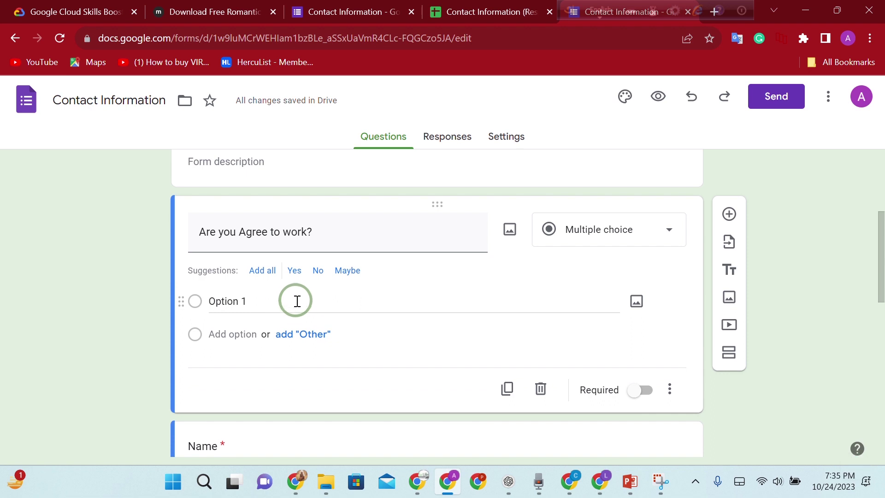
{"action": "left_click", "coordinate": [263, 270]}
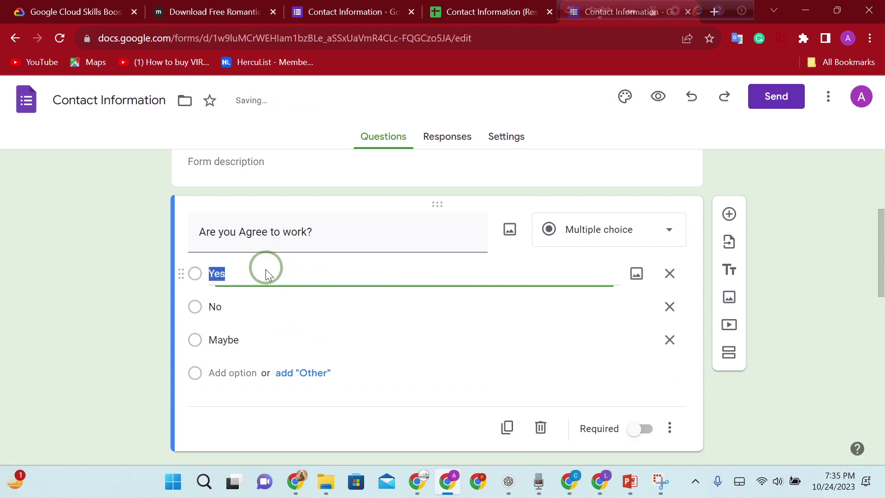
Examine the answer options of the "Are you Agree to work?" question and the Name and Email questions below it
{"action": "scroll", "coordinate": [236, 316], "scroll_direction": "down", "scroll_amount": 2}
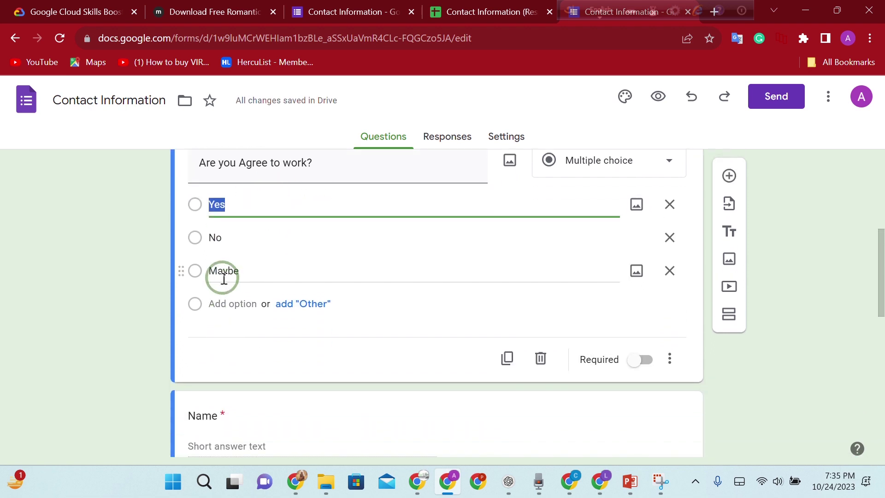
{"action": "left_click", "coordinate": [265, 331]}
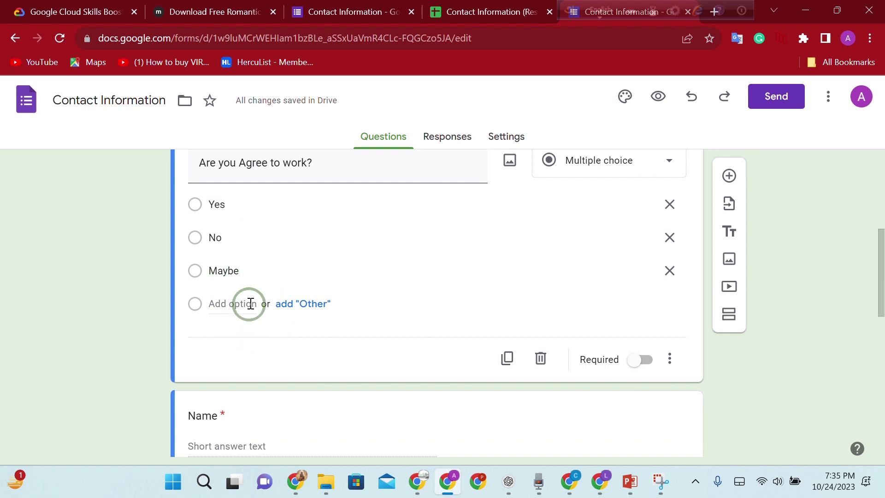
{"action": "scroll", "coordinate": [248, 258], "scroll_direction": "up", "scroll_amount": 2}
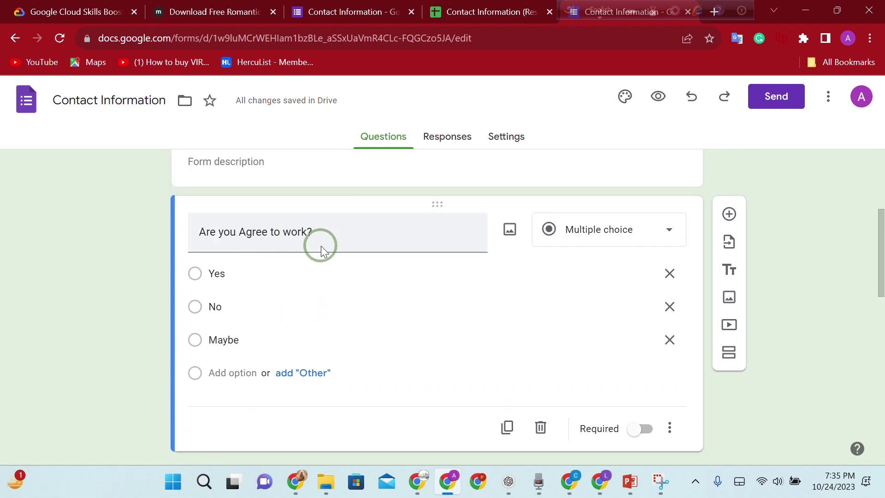
{"action": "scroll", "coordinate": [350, 315], "scroll_direction": "down", "scroll_amount": 3}
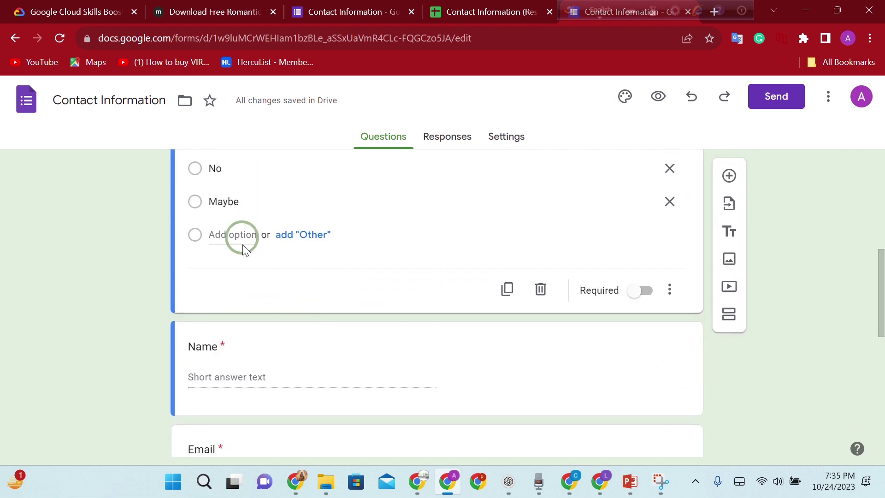
{"action": "scroll", "coordinate": [242, 254], "scroll_direction": "up", "scroll_amount": 3}
{"action": "scroll", "coordinate": [235, 322], "scroll_direction": "down", "scroll_amount": 2}
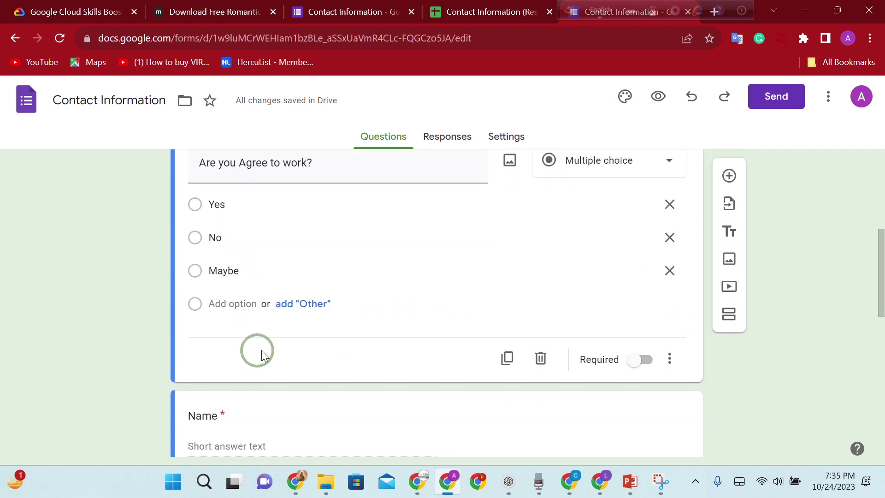
{"action": "scroll", "coordinate": [313, 316], "scroll_direction": "down", "scroll_amount": 3}
{"action": "scroll", "coordinate": [433, 251], "scroll_direction": "up", "scroll_amount": 2}
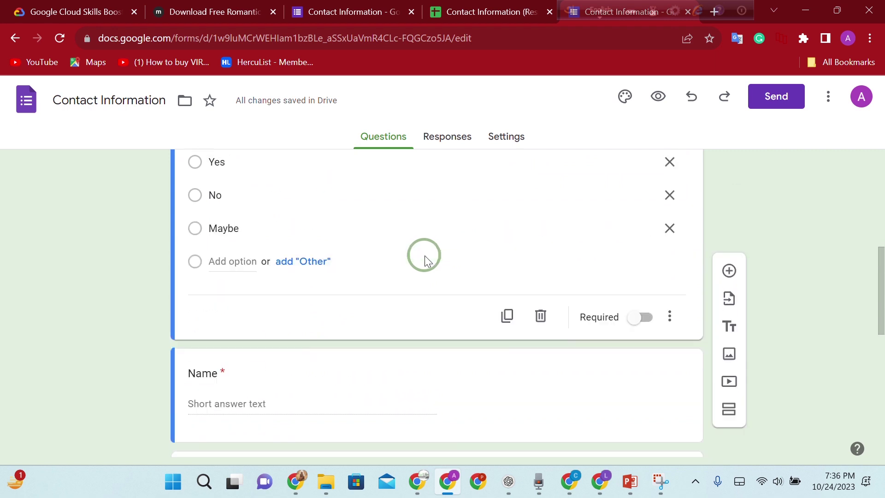
{"action": "scroll", "coordinate": [425, 261], "scroll_direction": "up", "scroll_amount": 1}
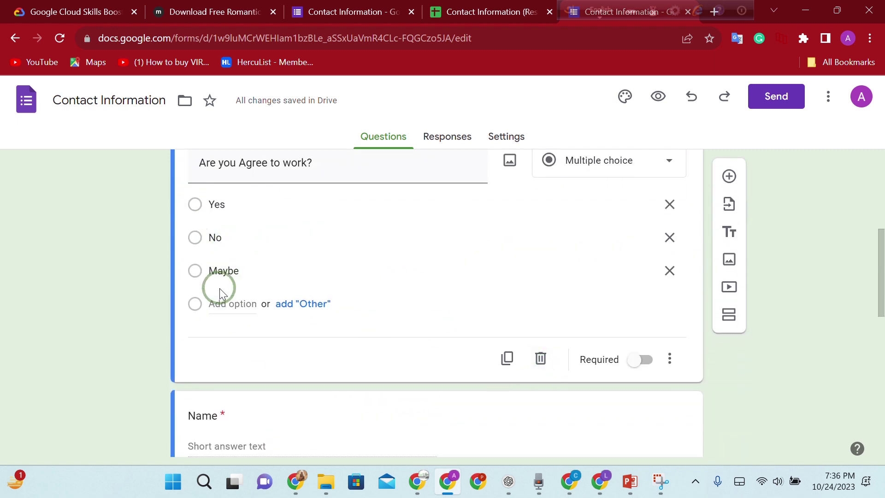
{"action": "scroll", "coordinate": [277, 317], "scroll_direction": "down", "scroll_amount": 3}
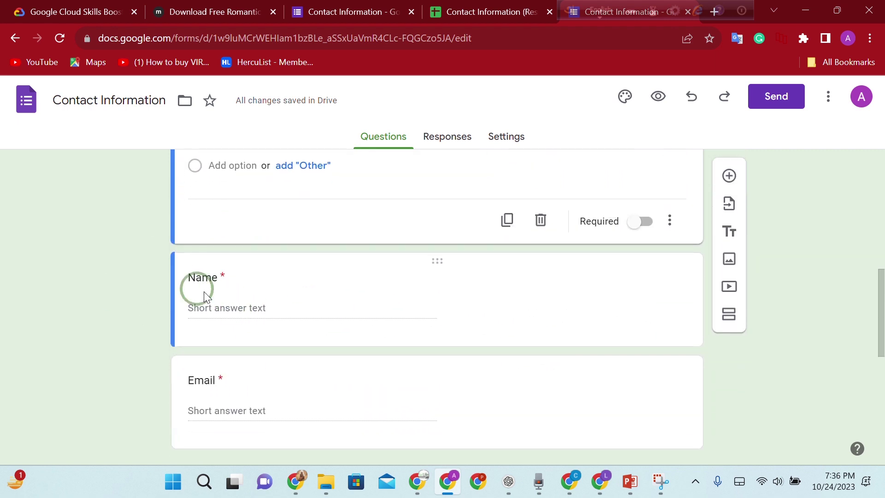
Open the form title "Contact information" for editing, with the text cursor at its end
{"action": "scroll", "coordinate": [334, 272], "scroll_direction": "up", "scroll_amount": 9}
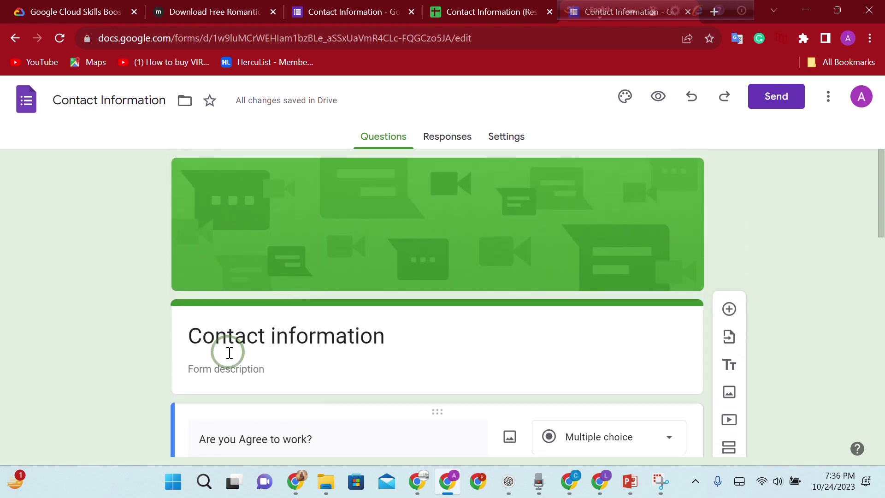
{"action": "double_click", "coordinate": [278, 330]}
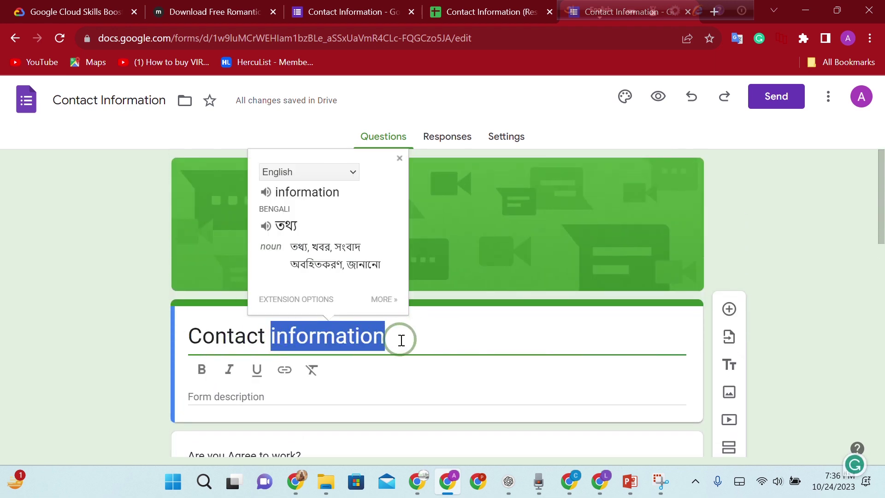
{"action": "left_click", "coordinate": [454, 345]}
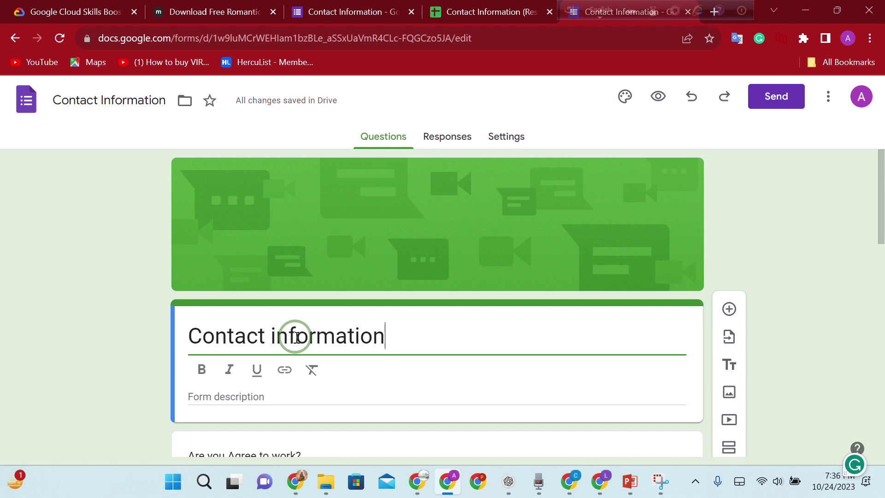
Look through the form from the title down to the Comments question
{"action": "double_click", "coordinate": [317, 337]}
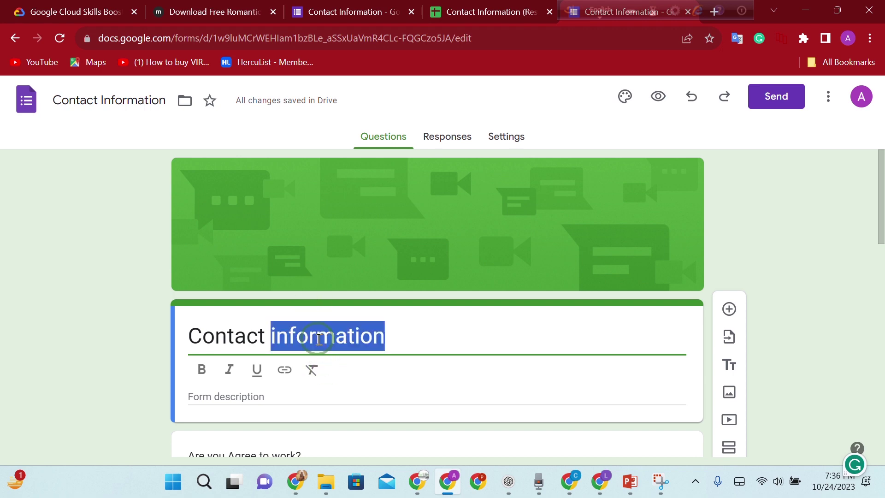
{"action": "scroll", "coordinate": [371, 333], "scroll_direction": "down", "scroll_amount": 5}
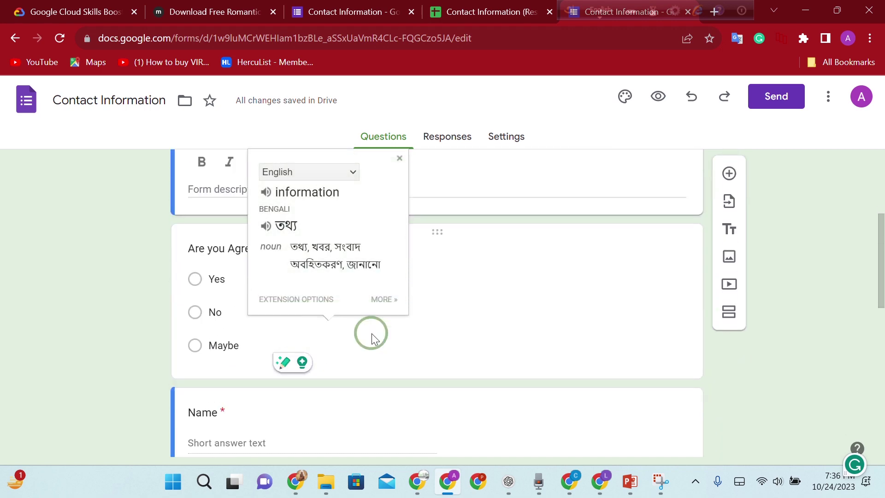
{"action": "left_click", "coordinate": [494, 321]}
{"action": "scroll", "coordinate": [328, 336], "scroll_direction": "down", "scroll_amount": 5}
{"action": "scroll", "coordinate": [327, 336], "scroll_direction": "up", "scroll_amount": 3}
{"action": "scroll", "coordinate": [327, 328], "scroll_direction": "down", "scroll_amount": 7}
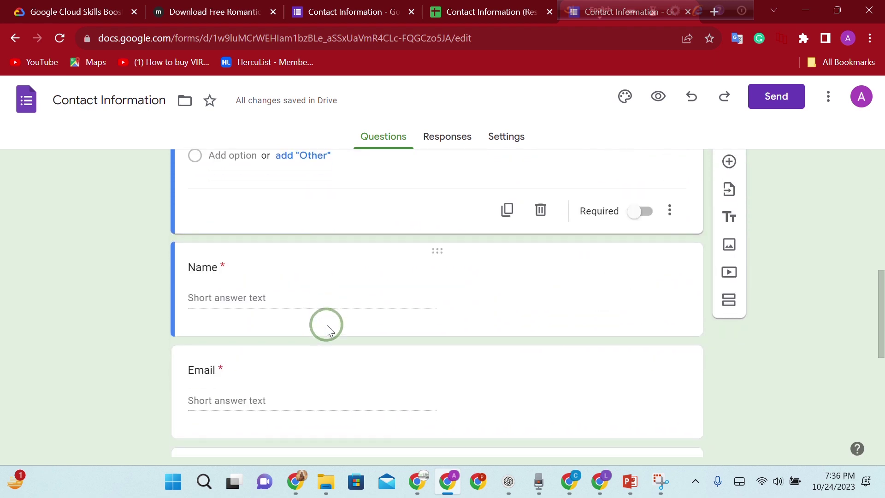
{"action": "scroll", "coordinate": [270, 320], "scroll_direction": "down", "scroll_amount": 3}
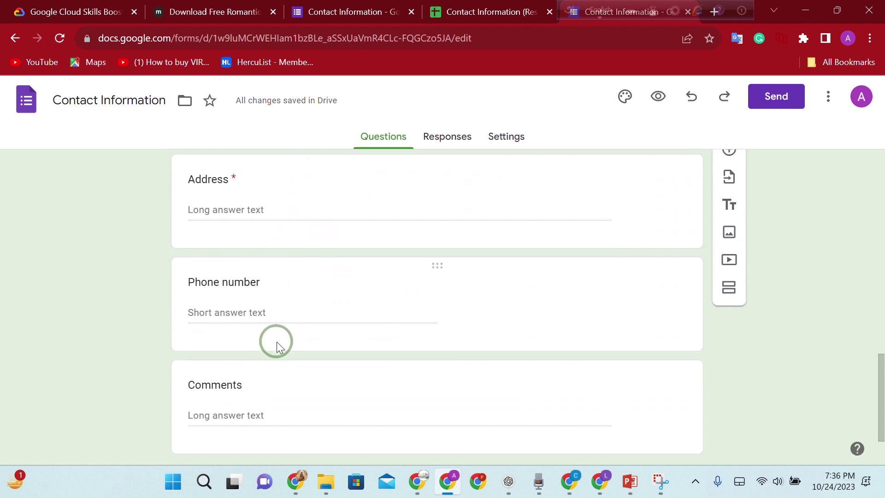
Open the Comments question for editing and view the image and video insertion dialogs, closing both without adding anything
{"action": "left_click", "coordinate": [267, 365]}
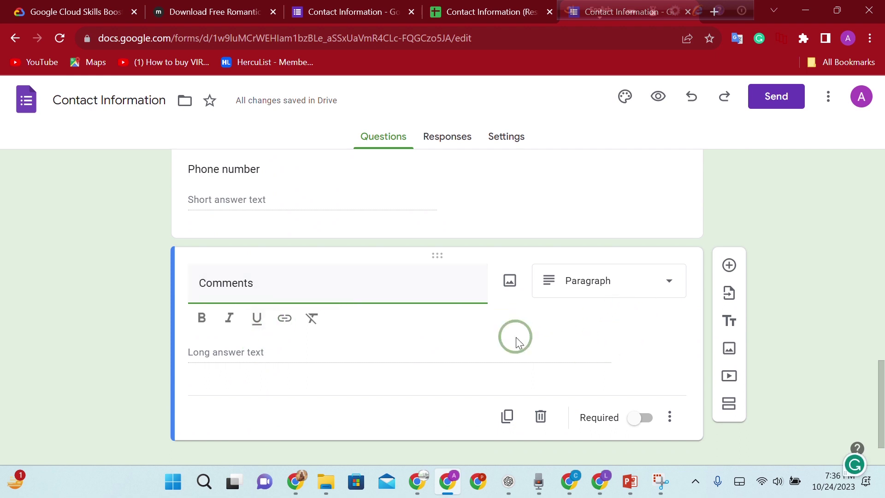
{"action": "left_click", "coordinate": [509, 281]}
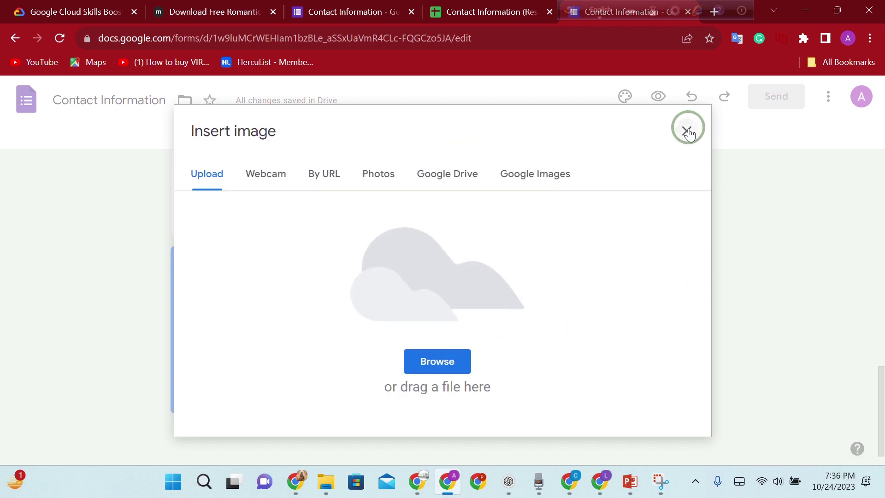
{"action": "left_click", "coordinate": [686, 131]}
{"action": "left_click", "coordinate": [615, 348]}
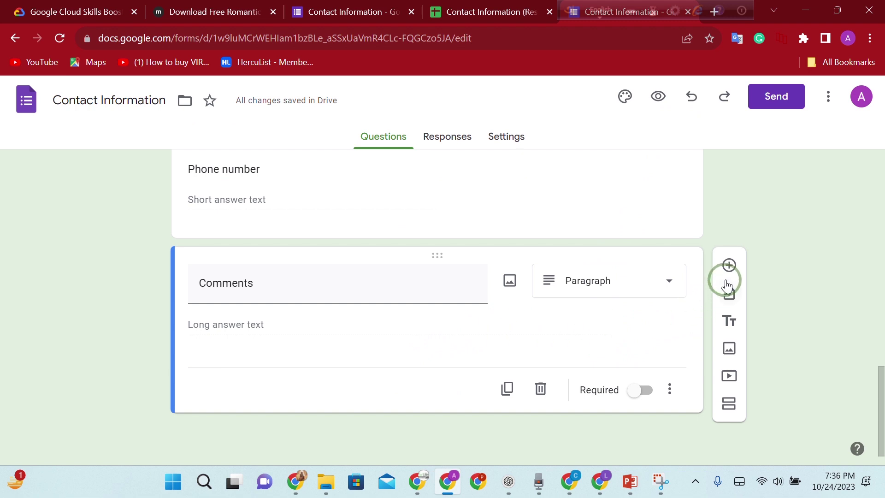
{"action": "left_click", "coordinate": [730, 376]}
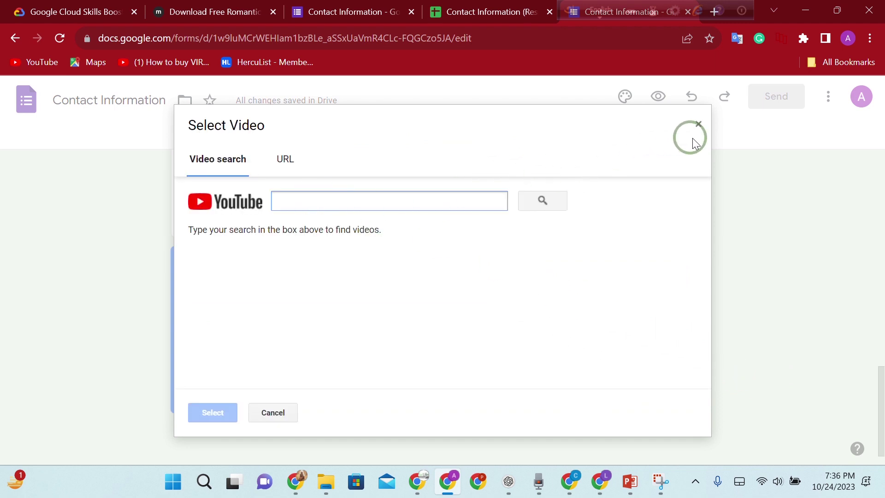
{"action": "left_click", "coordinate": [700, 126]}
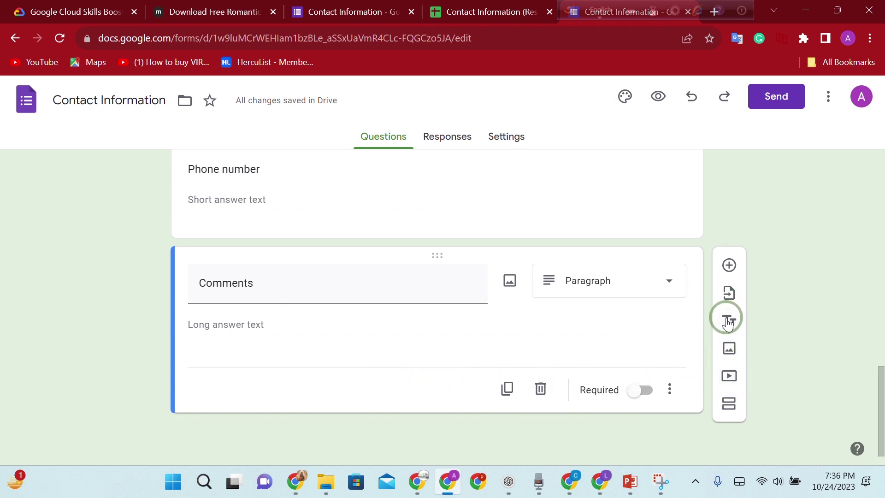
View the forms available for importing questions, and close the form picker without selecting one
{"action": "left_click", "coordinate": [728, 293]}
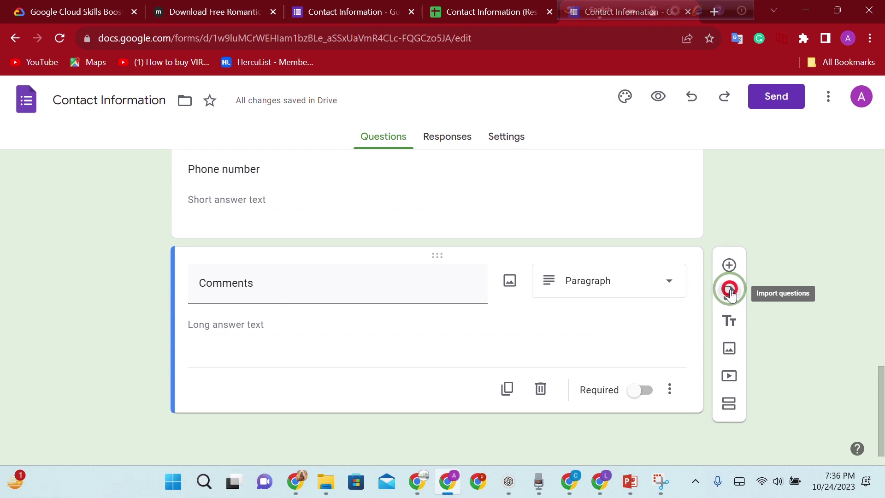
{"action": "left_click", "coordinate": [729, 291]}
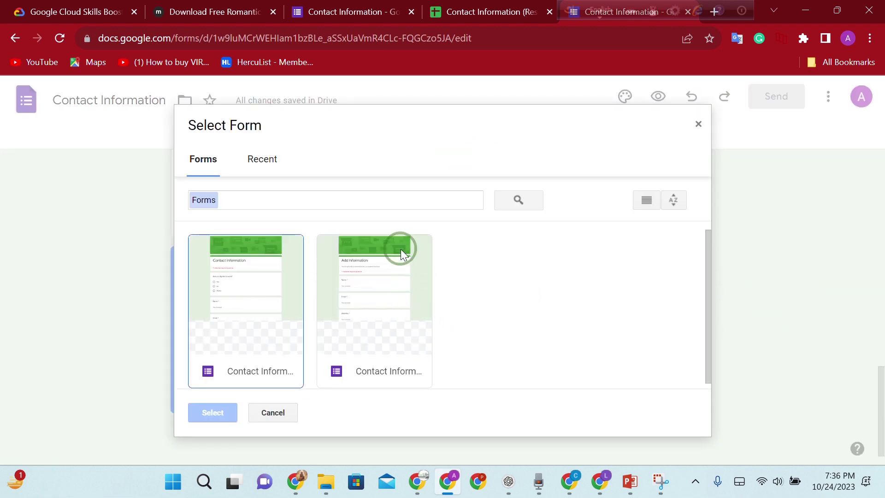
{"action": "scroll", "coordinate": [551, 251], "scroll_direction": "down", "scroll_amount": 1}
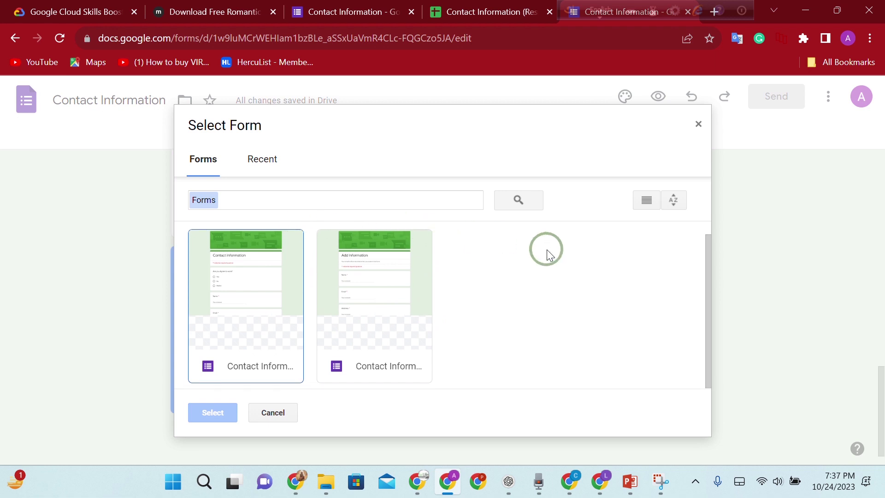
{"action": "left_click", "coordinate": [698, 124]}
Check the form's responses page and return to its questions
{"action": "scroll", "coordinate": [512, 357], "scroll_direction": "up", "scroll_amount": 3}
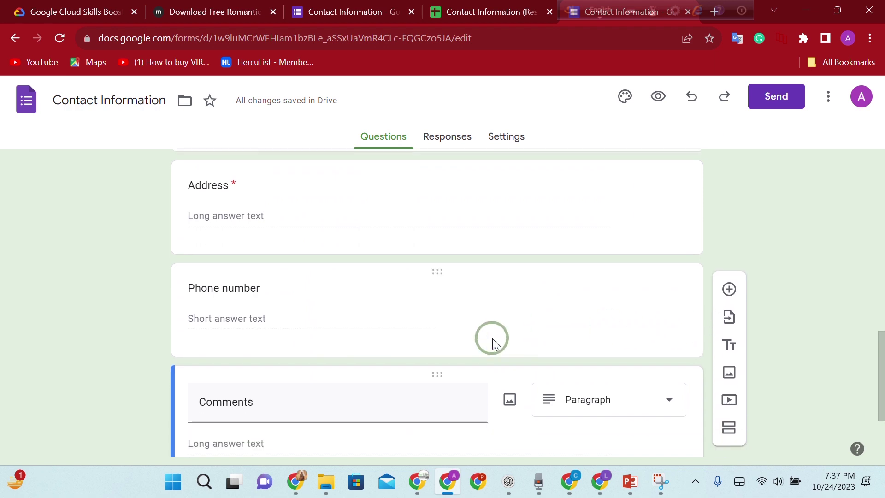
{"action": "scroll", "coordinate": [491, 339], "scroll_direction": "up", "scroll_amount": 10}
{"action": "scroll", "coordinate": [379, 261], "scroll_direction": "up", "scroll_amount": 2}
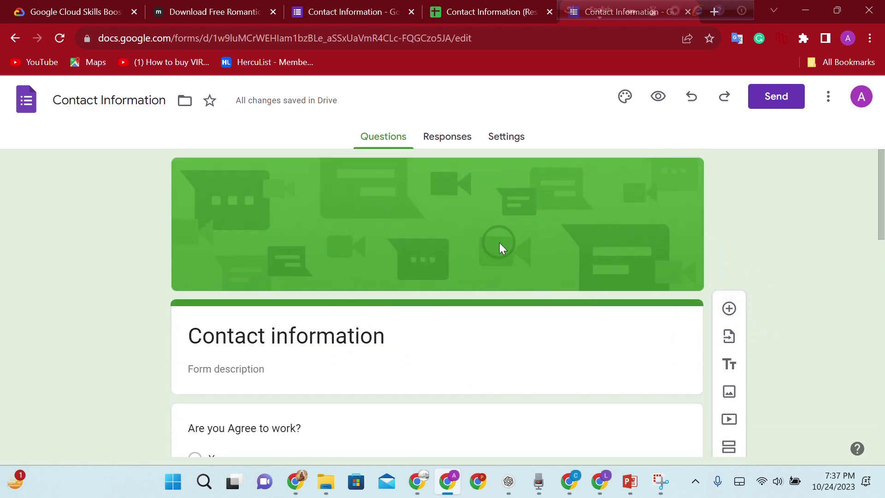
{"action": "left_click", "coordinate": [447, 139]}
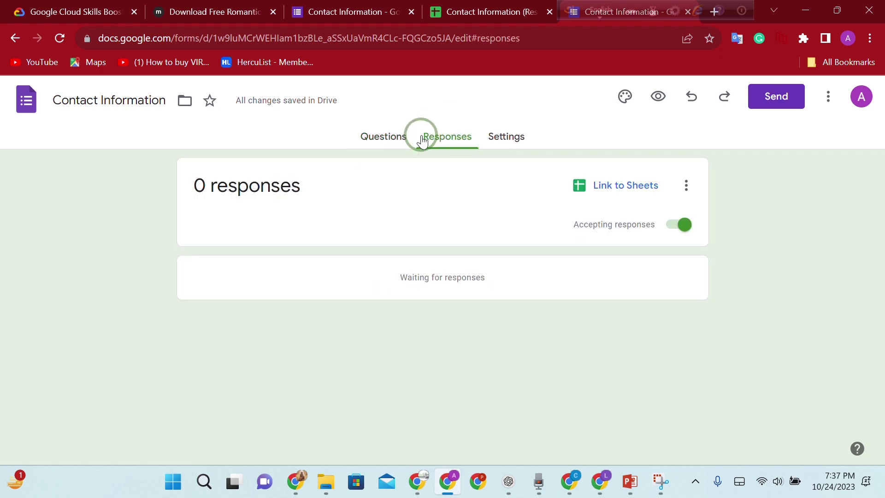
{"action": "left_click", "coordinate": [399, 137]}
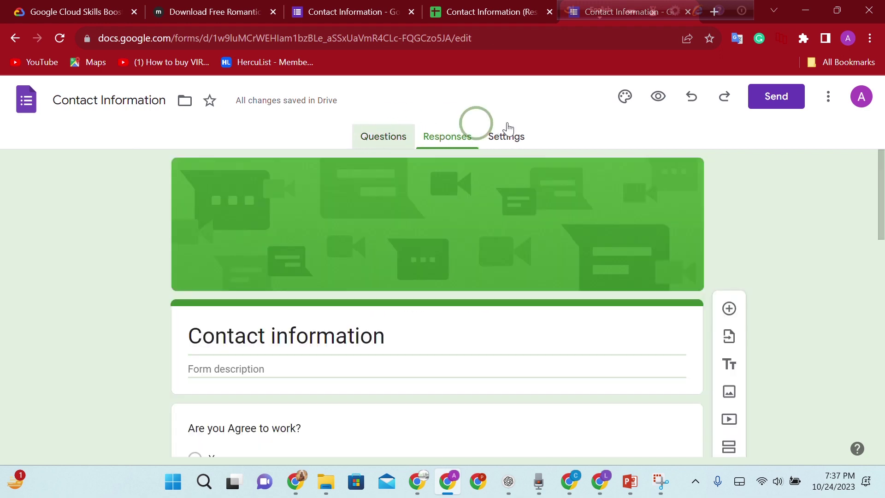
Open the theme's header image picker and browse the Work and School, Birthday and Party categories
{"action": "left_click", "coordinate": [625, 98]}
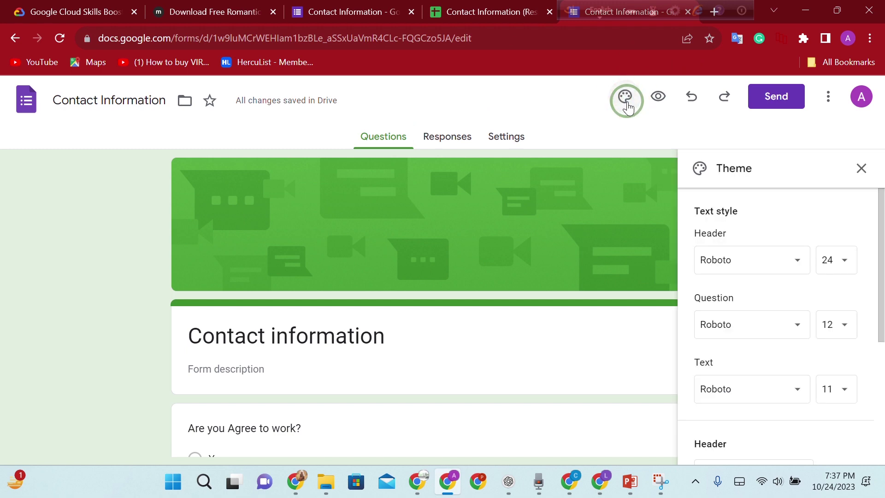
{"action": "scroll", "coordinate": [733, 217], "scroll_direction": "down", "scroll_amount": 1}
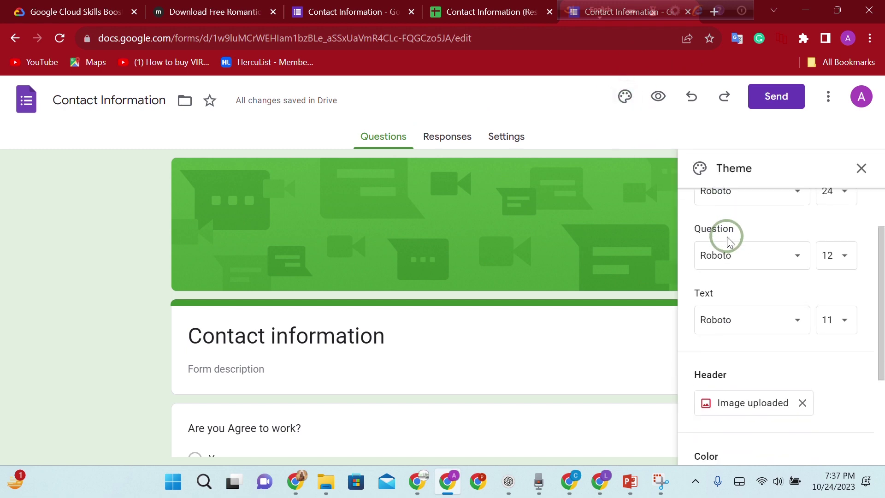
{"action": "left_click", "coordinate": [715, 409]}
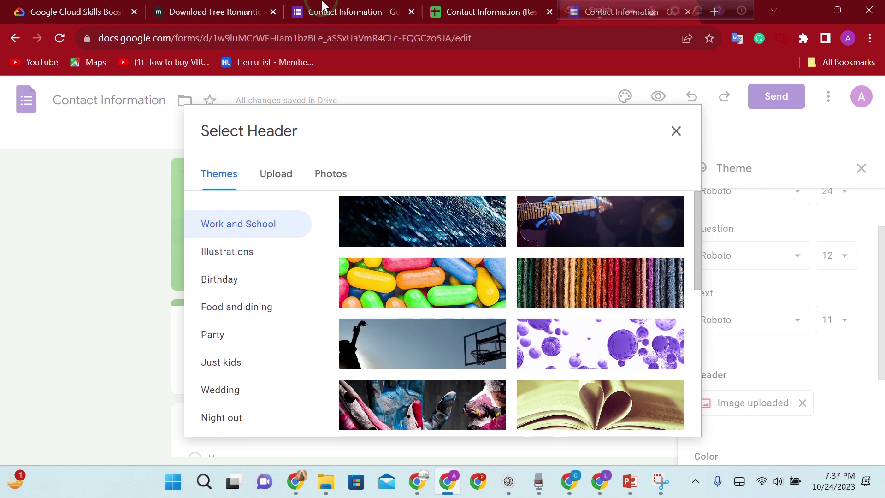
{"action": "scroll", "coordinate": [615, 251], "scroll_direction": "down", "scroll_amount": 8}
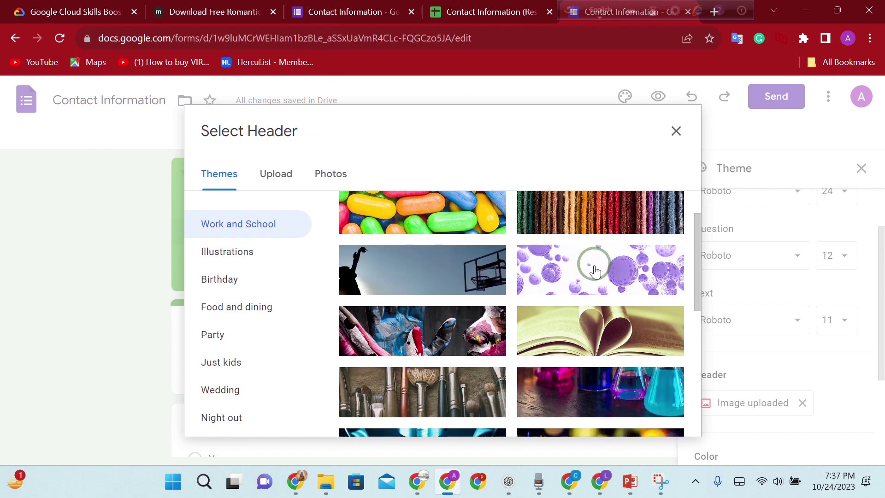
{"action": "scroll", "coordinate": [534, 315], "scroll_direction": "down", "scroll_amount": 10}
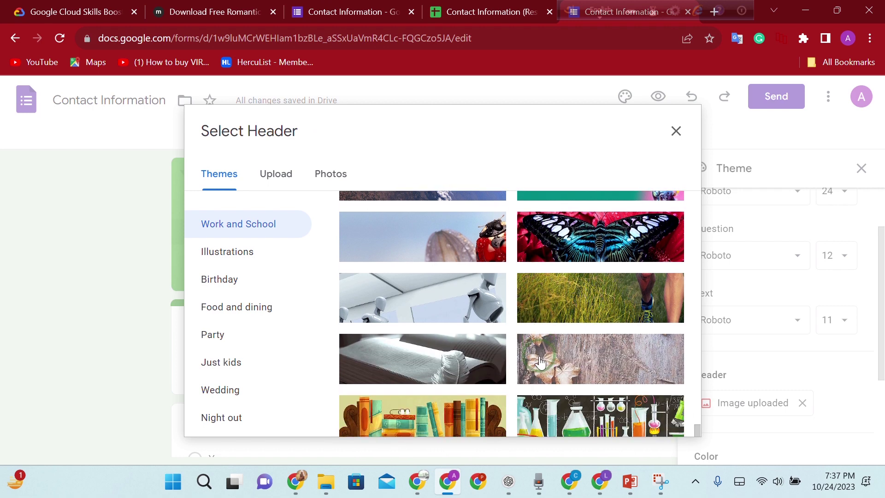
{"action": "left_click", "coordinate": [219, 280]}
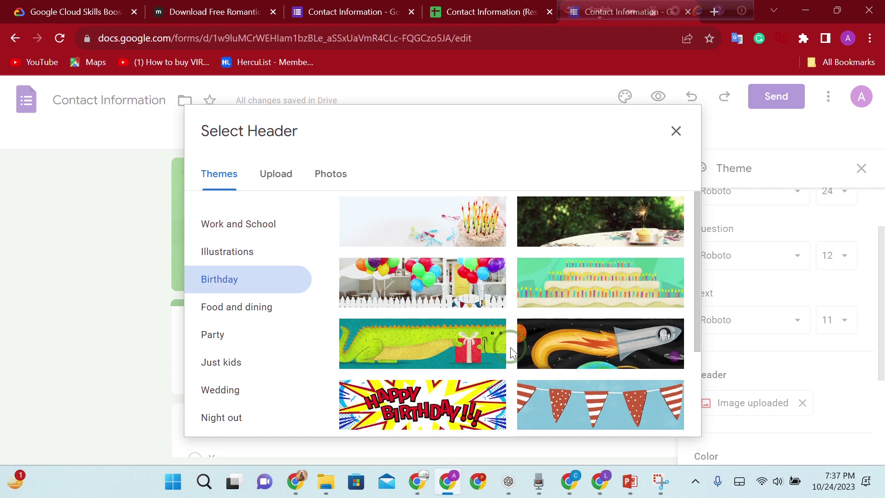
{"action": "scroll", "coordinate": [510, 347], "scroll_direction": "down", "scroll_amount": 3}
{"action": "left_click", "coordinate": [220, 334]}
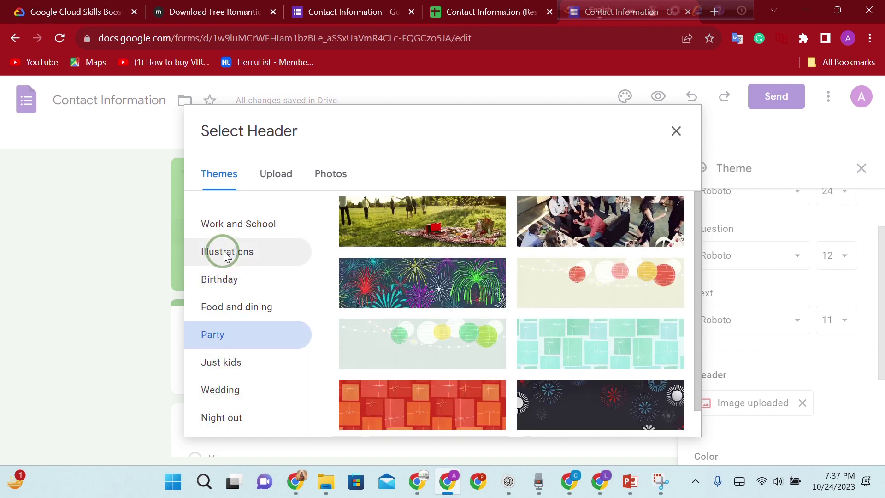
{"action": "left_click", "coordinate": [241, 222]}
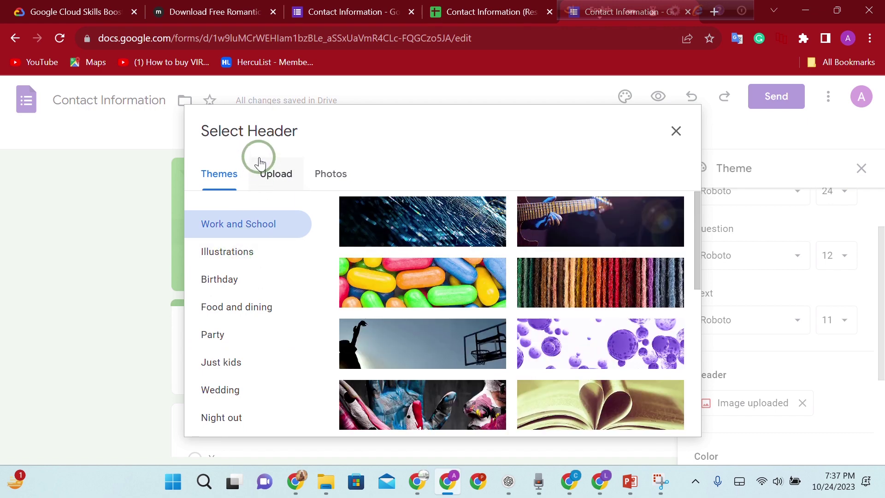
Check the upload option for the header image and return to the Work and School theme images
{"action": "left_click", "coordinate": [282, 179]}
{"action": "left_click", "coordinate": [321, 185]}
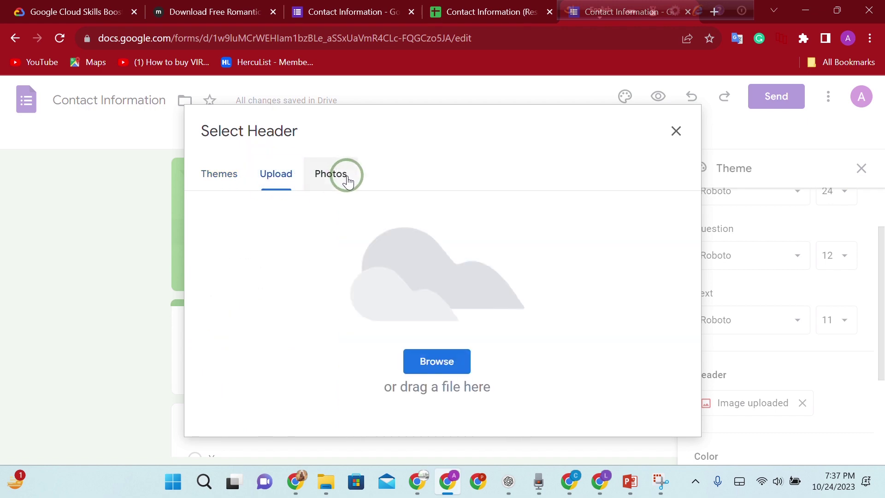
{"action": "left_click", "coordinate": [225, 187]}
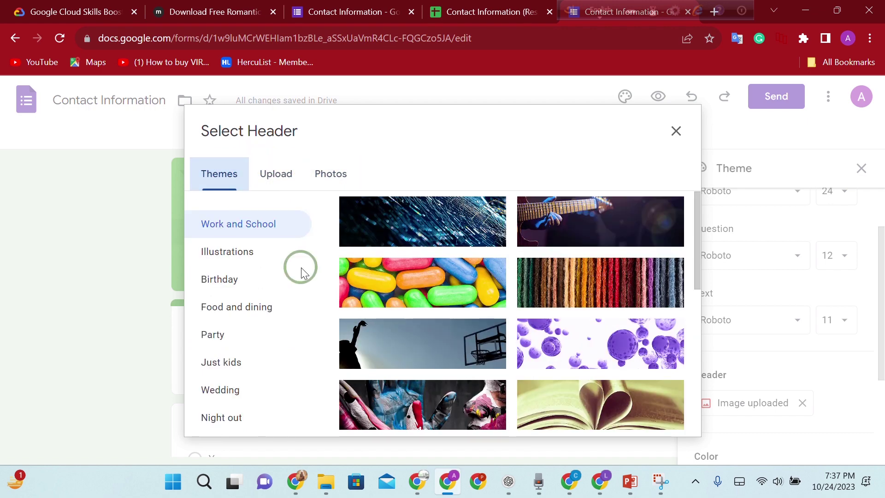
{"action": "scroll", "coordinate": [593, 342], "scroll_direction": "down", "scroll_amount": 3}
{"action": "scroll", "coordinate": [563, 322], "scroll_direction": "up", "scroll_amount": 3}
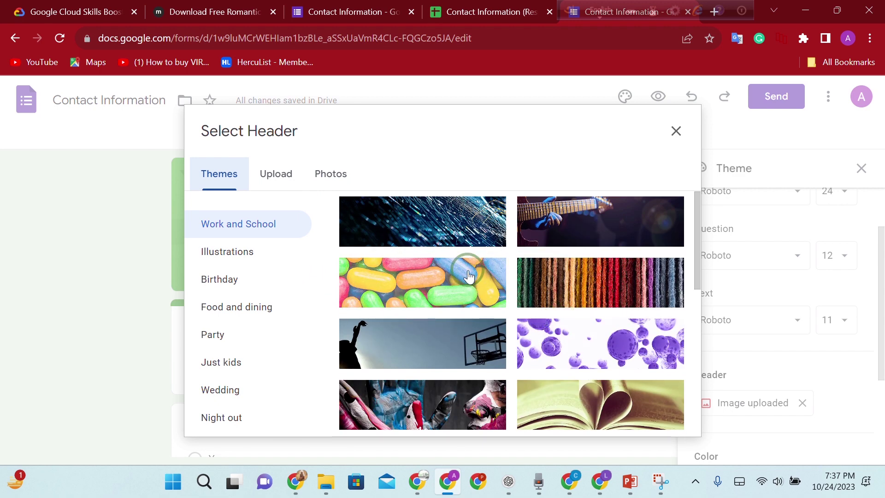
Insert the purple spheres image from the Work and School themes as the form header, and check it across the questions
{"action": "left_click", "coordinate": [620, 364]}
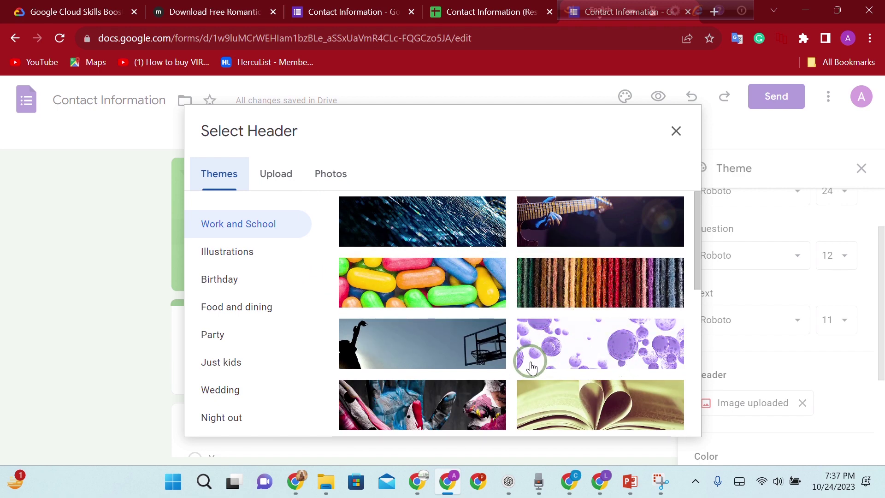
{"action": "scroll", "coordinate": [529, 361], "scroll_direction": "down", "scroll_amount": 1}
{"action": "left_click", "coordinate": [571, 282]}
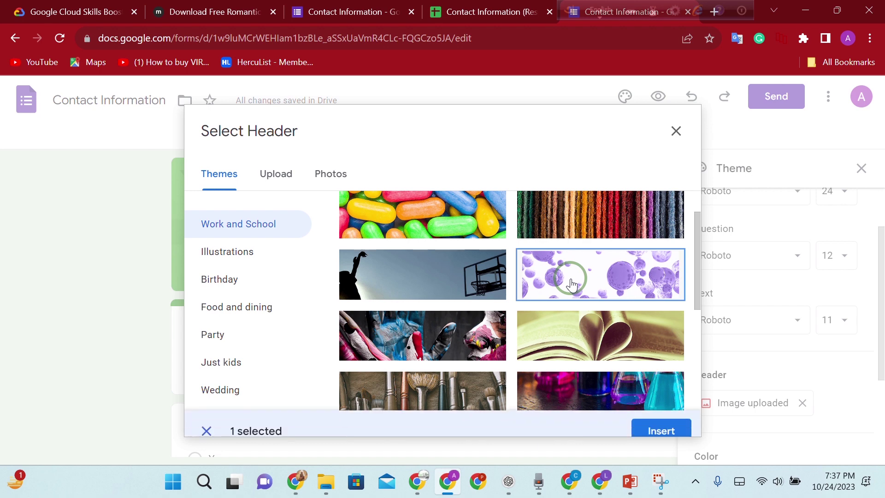
{"action": "left_click", "coordinate": [668, 424]}
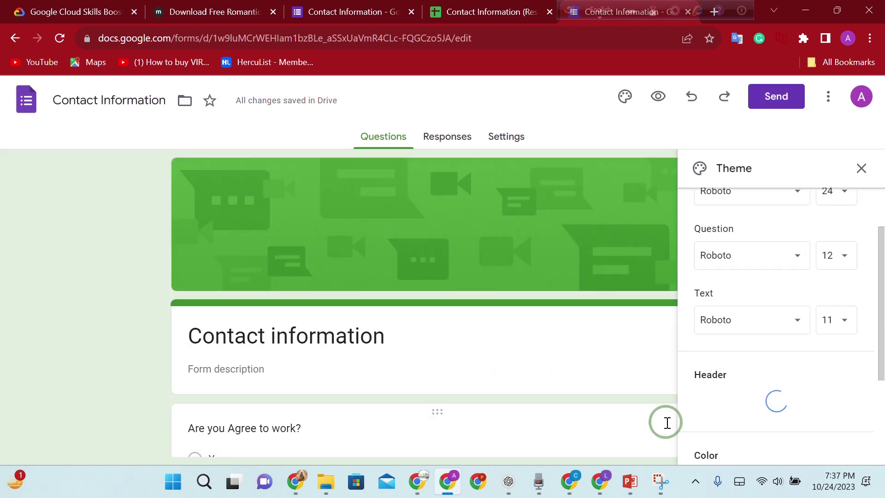
{"action": "left_click", "coordinate": [465, 256]}
{"action": "left_click", "coordinate": [453, 230]}
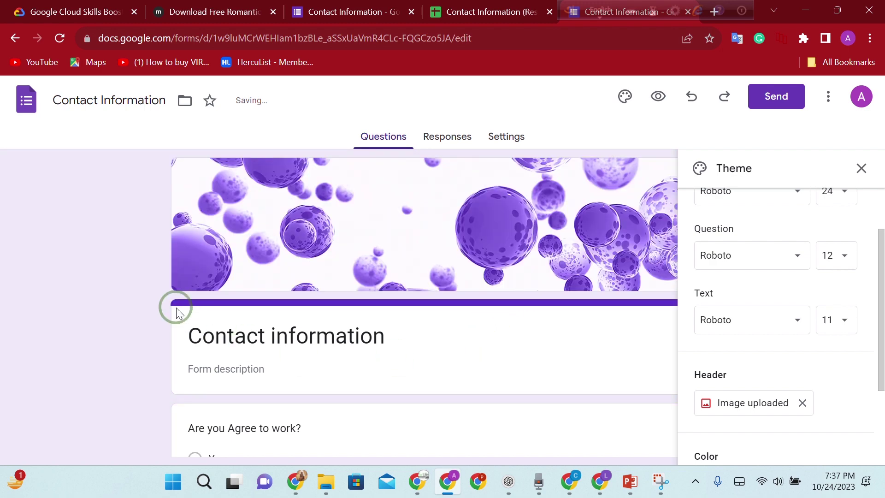
{"action": "scroll", "coordinate": [178, 440], "scroll_direction": "down", "scroll_amount": 10}
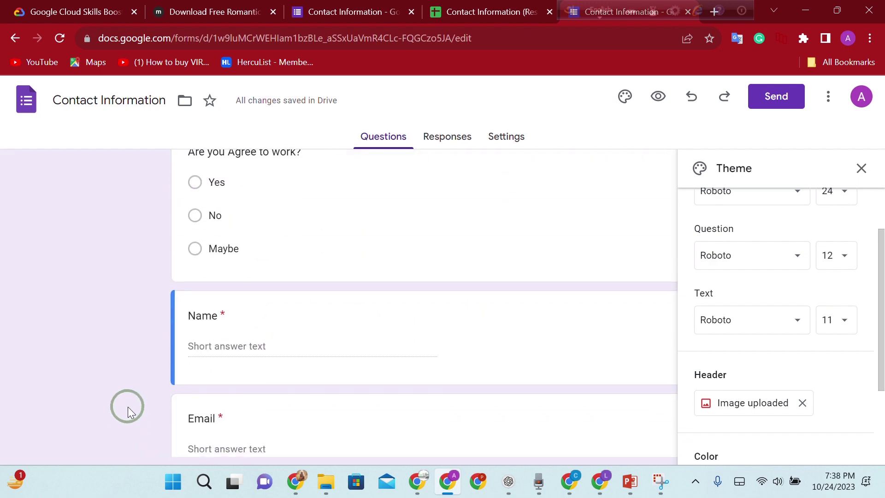
{"action": "scroll", "coordinate": [131, 371], "scroll_direction": "down", "scroll_amount": 3}
{"action": "scroll", "coordinate": [130, 372], "scroll_direction": "up", "scroll_amount": 10}
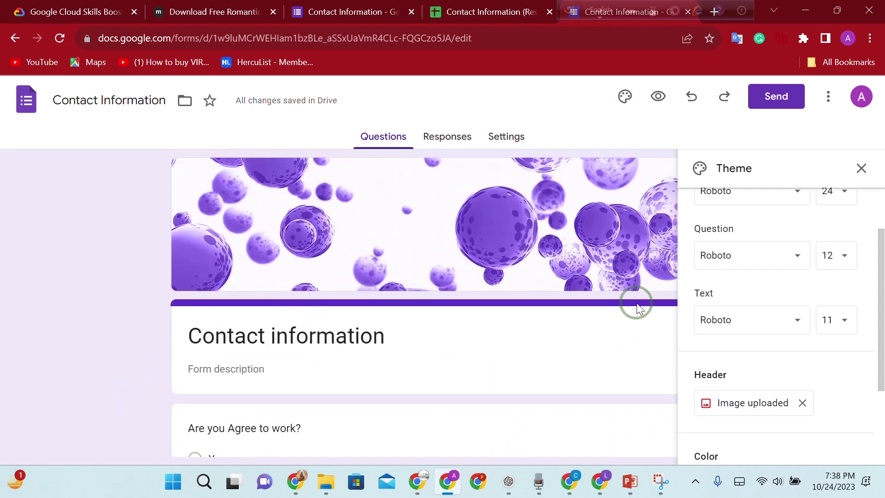
Look through the fonts and weights available for the form theme's Text style
{"action": "left_click", "coordinate": [805, 323]}
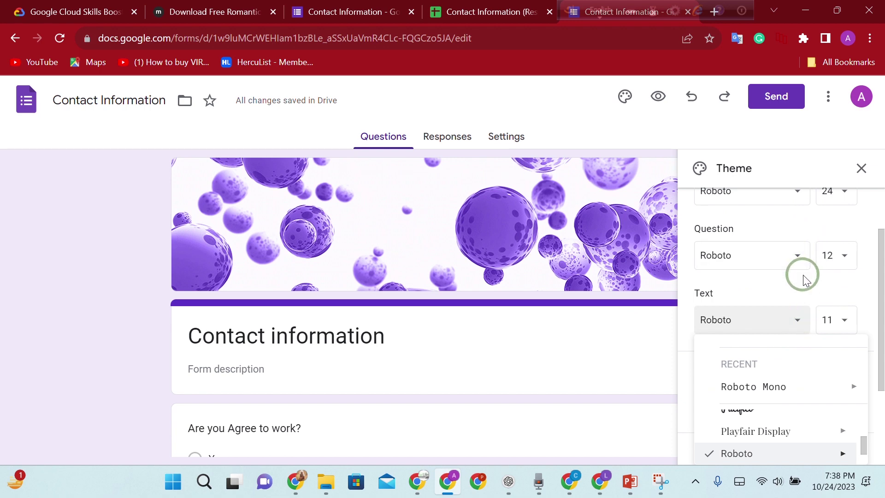
{"action": "scroll", "coordinate": [788, 276], "scroll_direction": "up", "scroll_amount": 2}
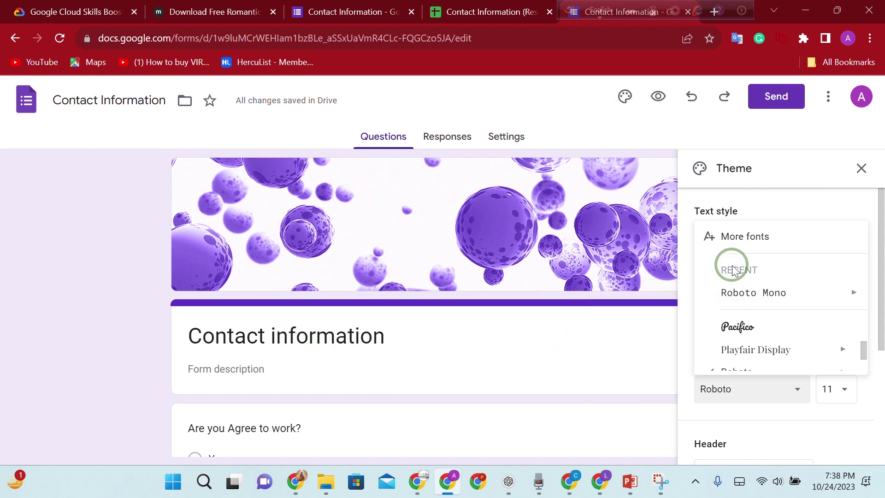
{"action": "scroll", "coordinate": [717, 322], "scroll_direction": "down", "scroll_amount": 3}
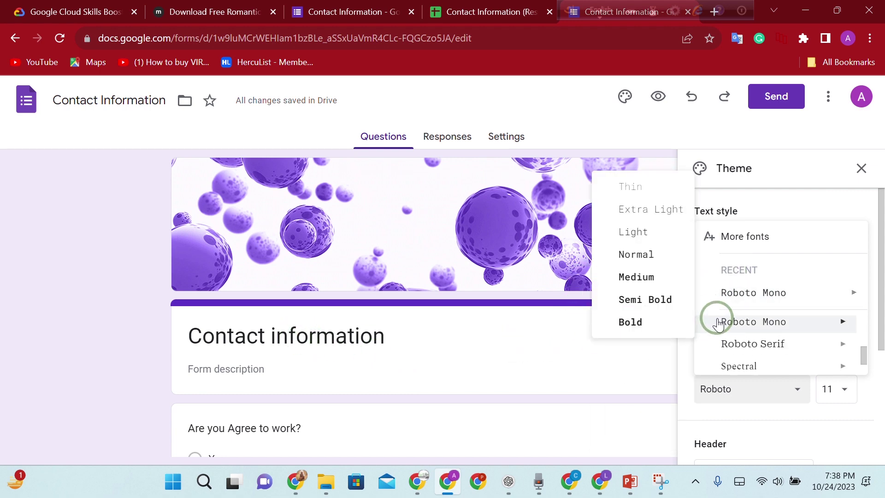
{"action": "left_click", "coordinate": [618, 346]}
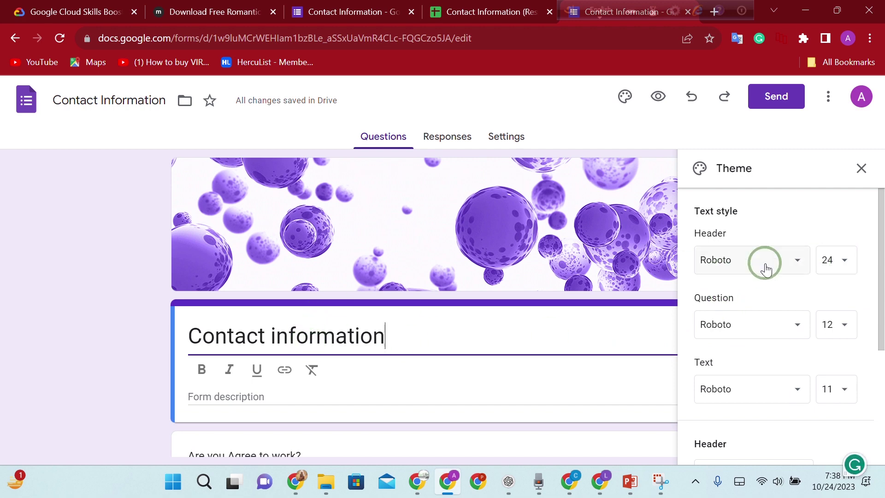
Check the font options for the Question and Text styles against the form's title, description and questions
{"action": "left_click", "coordinate": [750, 329]}
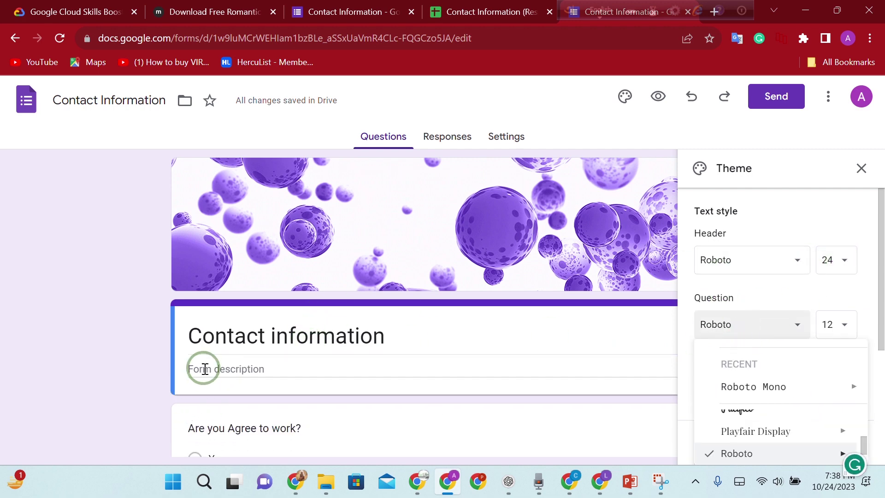
{"action": "left_click", "coordinate": [240, 367]}
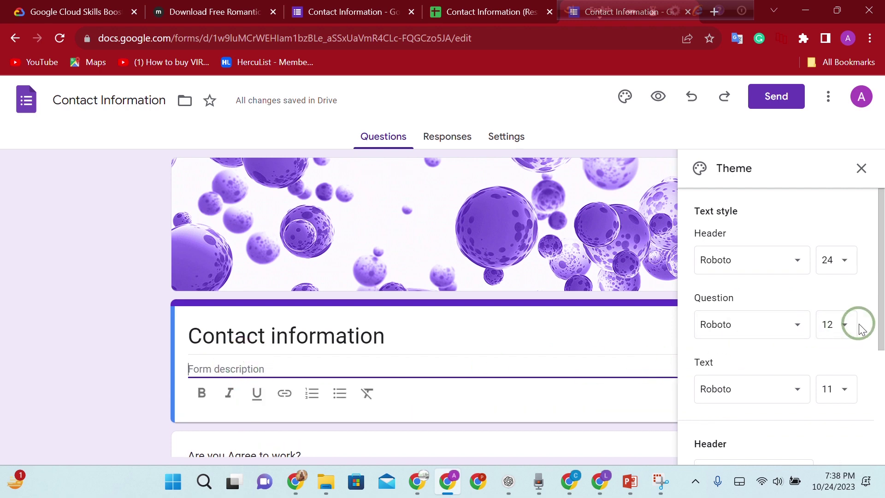
{"action": "left_click", "coordinate": [731, 392]}
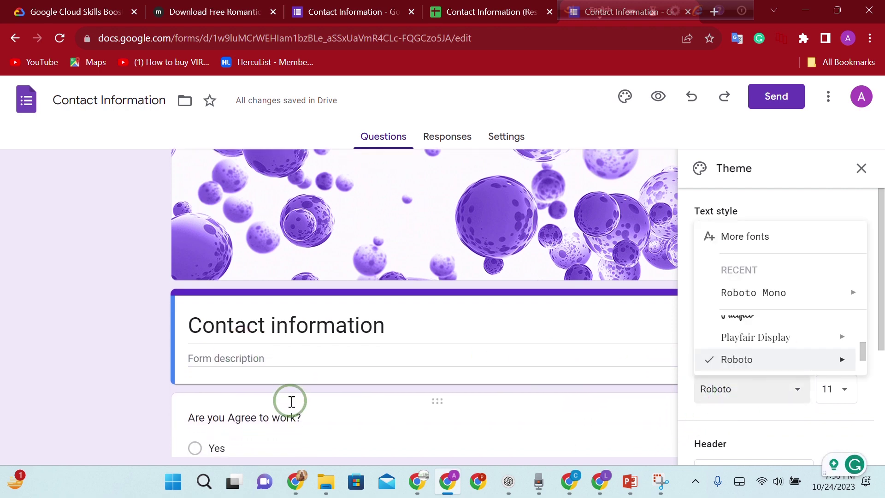
{"action": "scroll", "coordinate": [292, 401], "scroll_direction": "down", "scroll_amount": 3}
{"action": "mouse_move", "coordinate": [806, 359]}
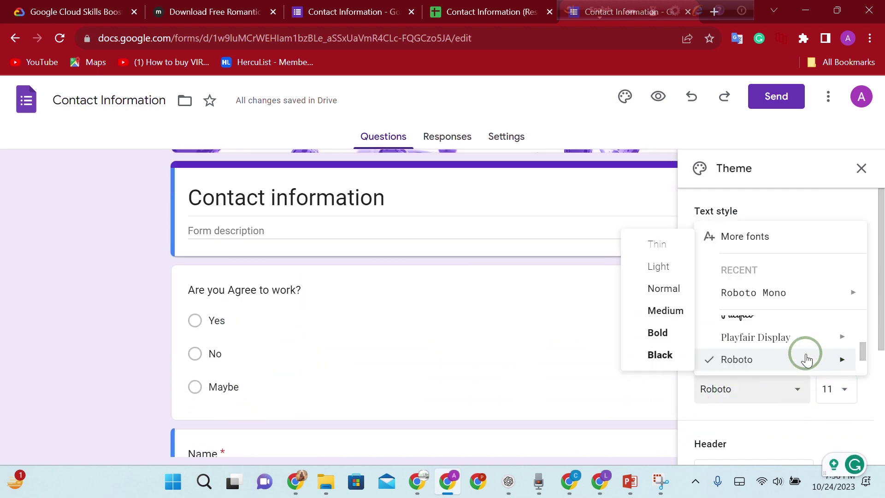
{"action": "scroll", "coordinate": [782, 326], "scroll_direction": "up", "scroll_amount": 3}
{"action": "left_click", "coordinate": [579, 106]}
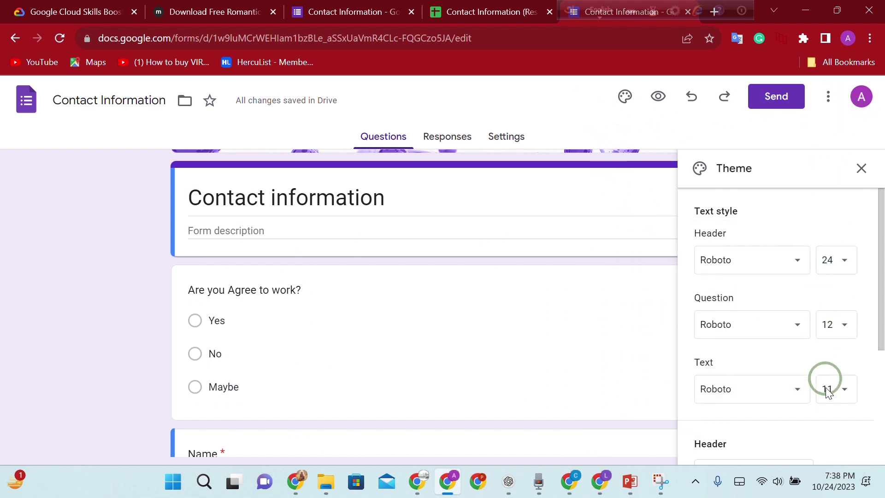
Look over the form's header and questions and close the theme settings
{"action": "scroll", "coordinate": [826, 391], "scroll_direction": "down", "scroll_amount": 4}
{"action": "scroll", "coordinate": [735, 381], "scroll_direction": "up", "scroll_amount": 4}
{"action": "scroll", "coordinate": [401, 233], "scroll_direction": "up", "scroll_amount": 3}
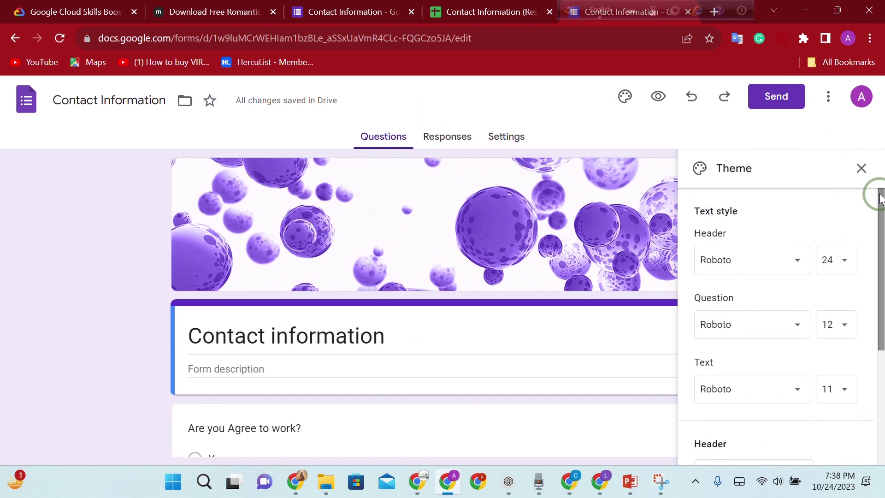
{"action": "left_click", "coordinate": [861, 167]}
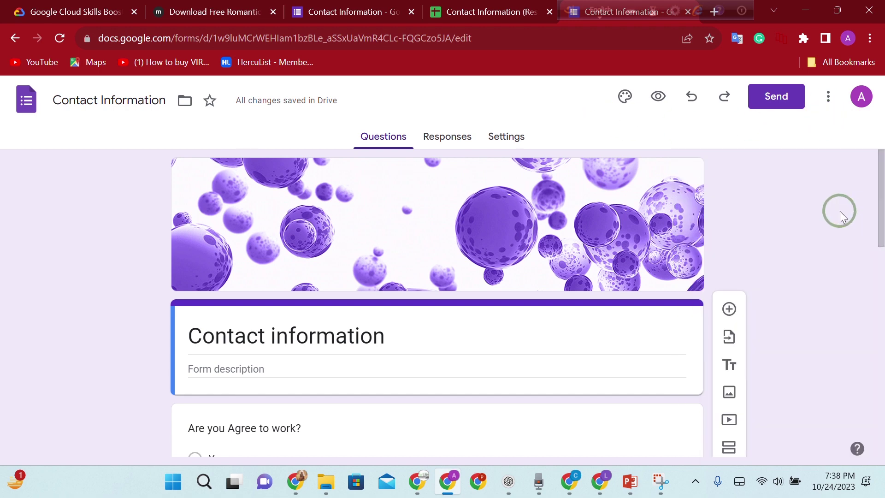
View the form's responses page and go back to the questions
{"action": "left_click", "coordinate": [444, 145]}
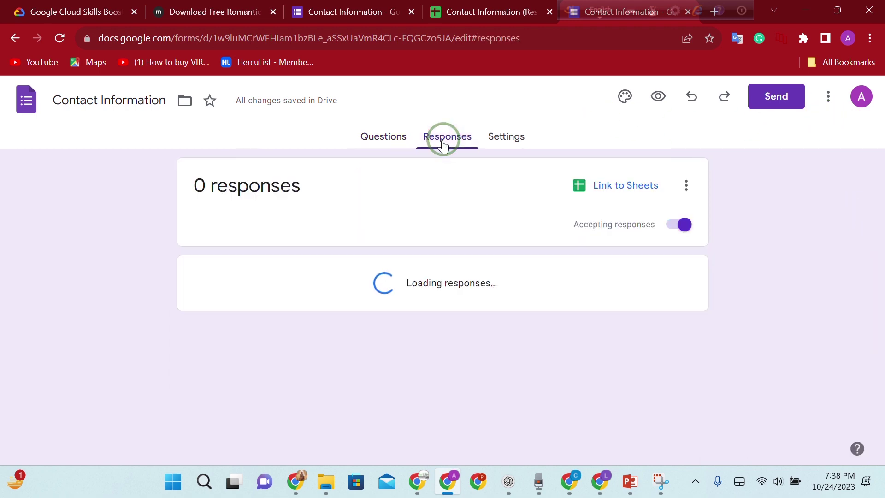
{"action": "left_click", "coordinate": [456, 236]}
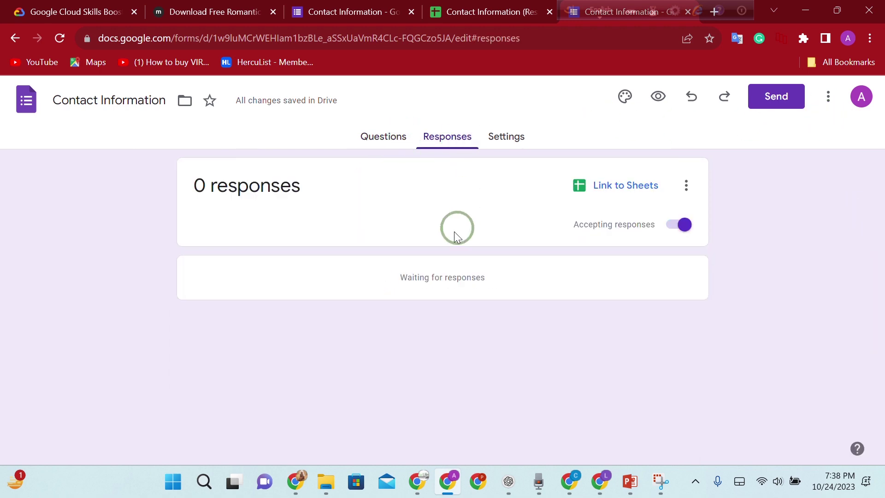
{"action": "left_click", "coordinate": [383, 137]}
Open the form's settings and try out the Make this a quiz option, switching it on and back off
{"action": "left_click", "coordinate": [507, 142]}
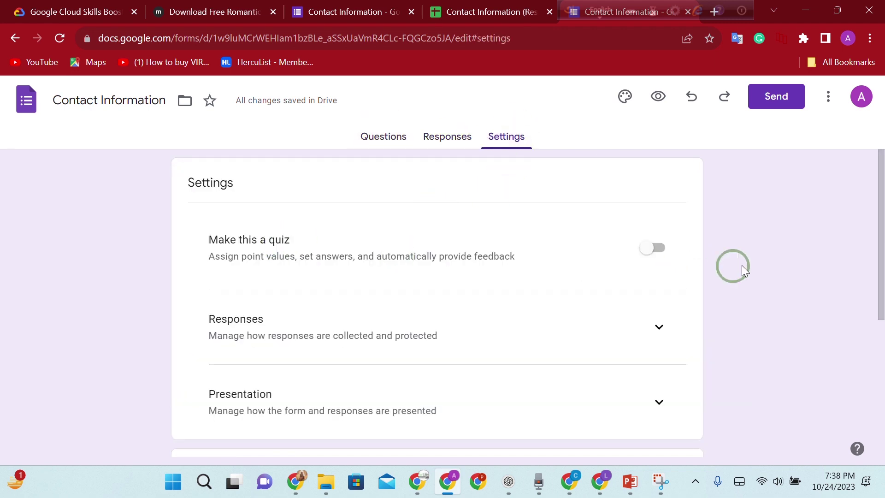
{"action": "scroll", "coordinate": [653, 250], "scroll_direction": "down", "scroll_amount": 2}
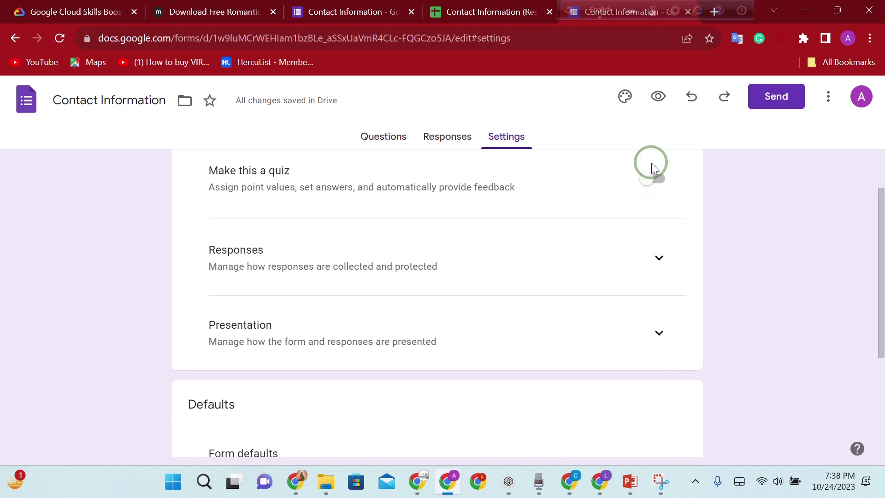
{"action": "left_click", "coordinate": [649, 181]}
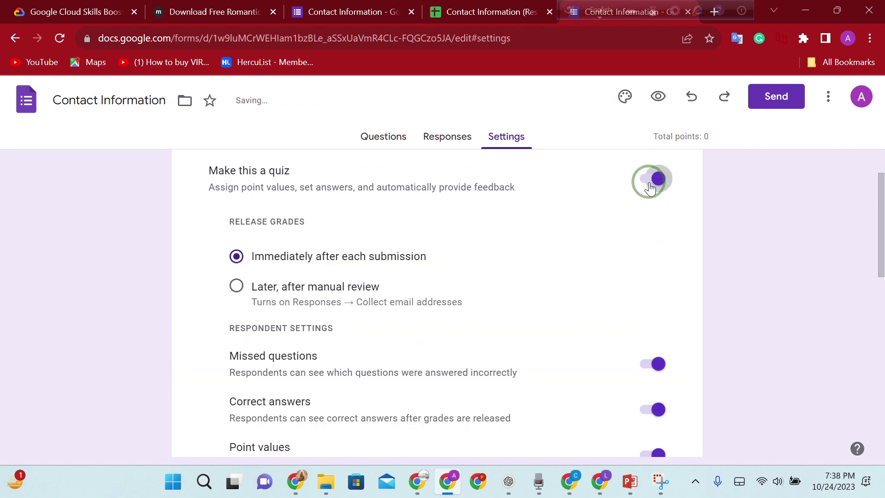
{"action": "left_click", "coordinate": [649, 185]}
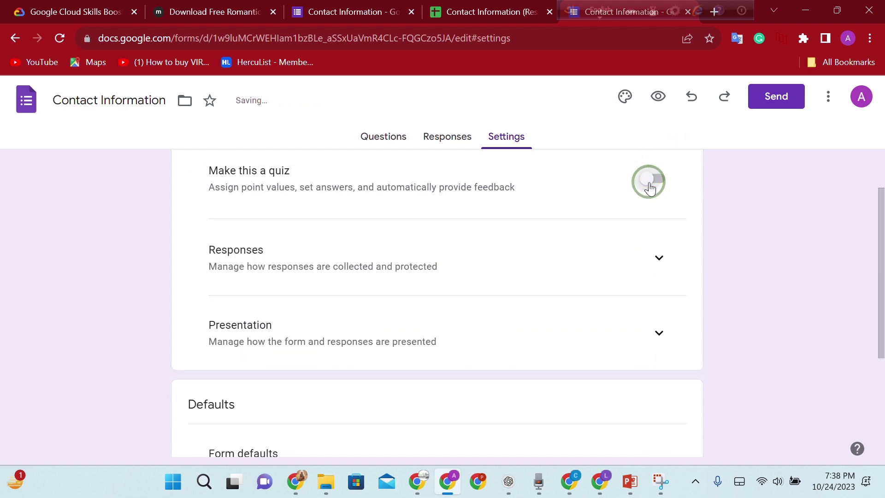
Expand the Responses settings and review the email collection, response copy, response editing and response limit options
{"action": "left_click", "coordinate": [659, 266]}
{"action": "scroll", "coordinate": [585, 328], "scroll_direction": "down", "scroll_amount": 1}
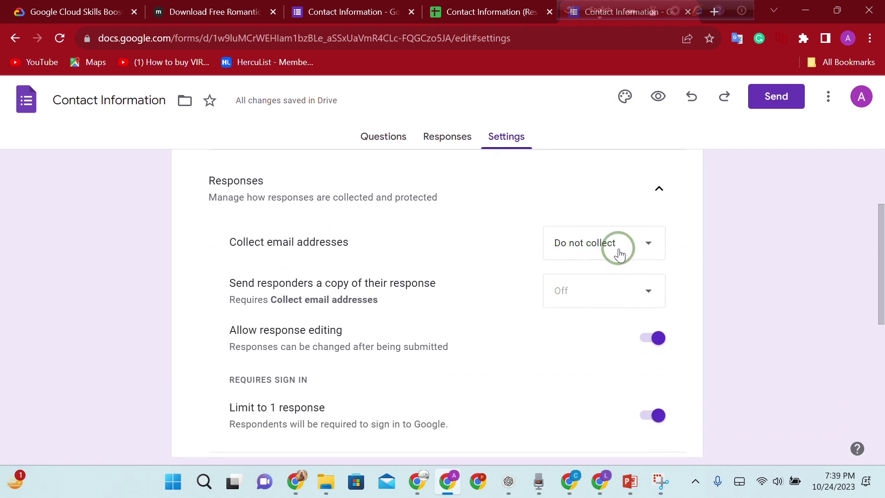
{"action": "scroll", "coordinate": [600, 353], "scroll_direction": "down", "scroll_amount": 1}
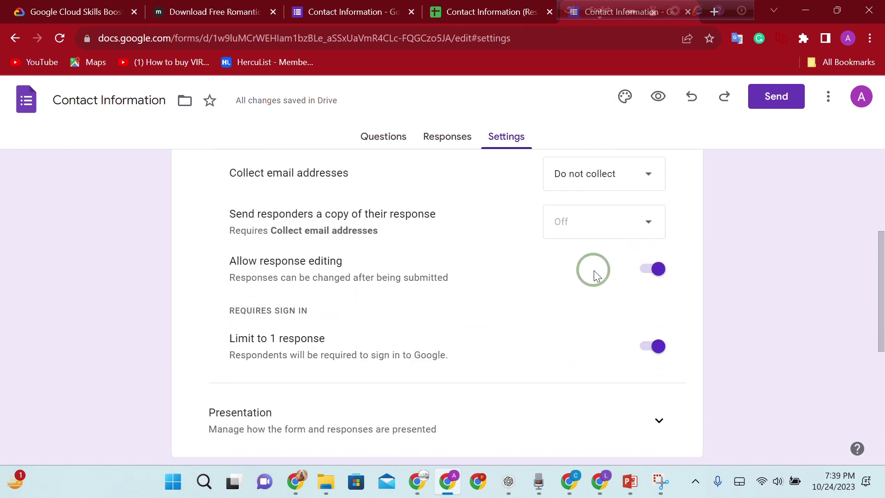
{"action": "scroll", "coordinate": [646, 290], "scroll_direction": "down", "scroll_amount": 1}
{"action": "scroll", "coordinate": [647, 290], "scroll_direction": "down", "scroll_amount": 1}
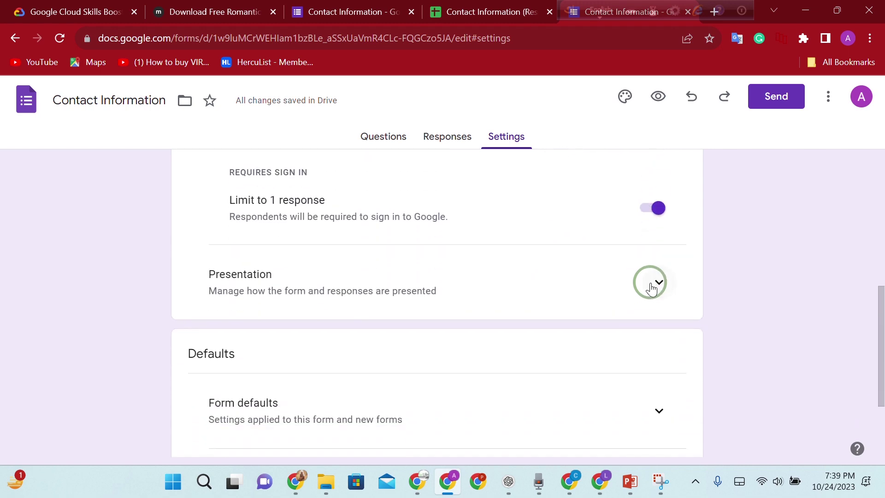
Check the Presentation and Defaults sections of the settings and return to the responses page
{"action": "left_click", "coordinate": [652, 291]}
{"action": "left_click", "coordinate": [652, 291]}
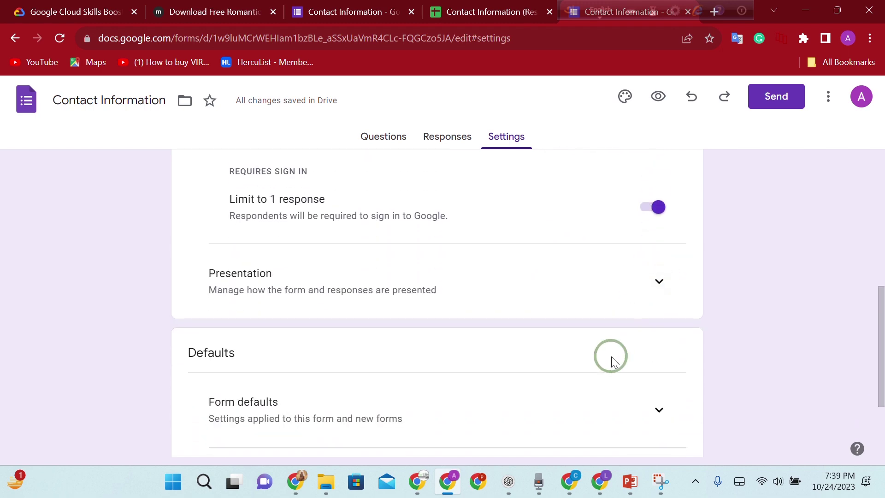
{"action": "scroll", "coordinate": [609, 358], "scroll_direction": "down", "scroll_amount": 2}
{"action": "scroll", "coordinate": [610, 357], "scroll_direction": "up", "scroll_amount": 1}
{"action": "scroll", "coordinate": [611, 357], "scroll_direction": "up", "scroll_amount": 15}
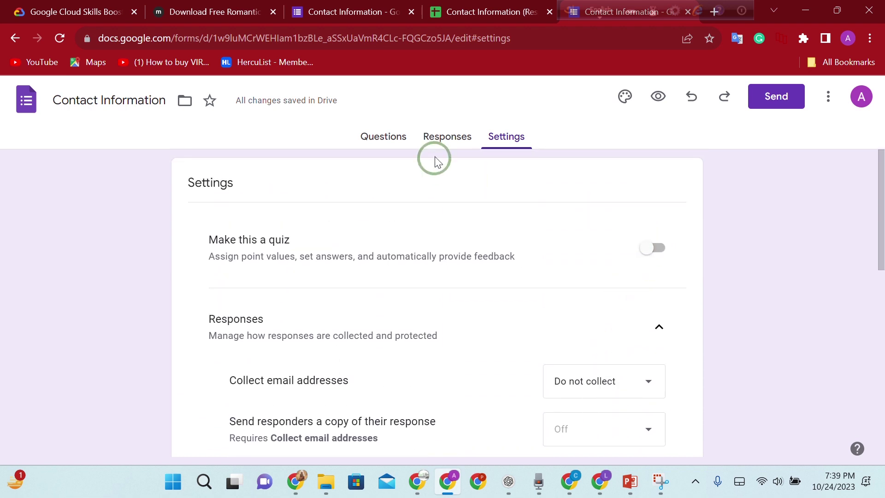
{"action": "left_click", "coordinate": [453, 137]}
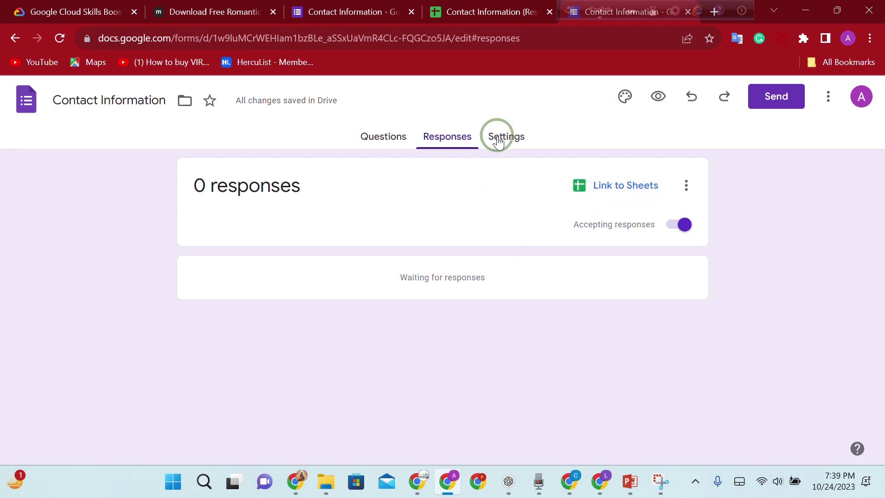
Open the form's send options and examine the email's To, Subject and Message fields
{"action": "left_click", "coordinate": [777, 96]}
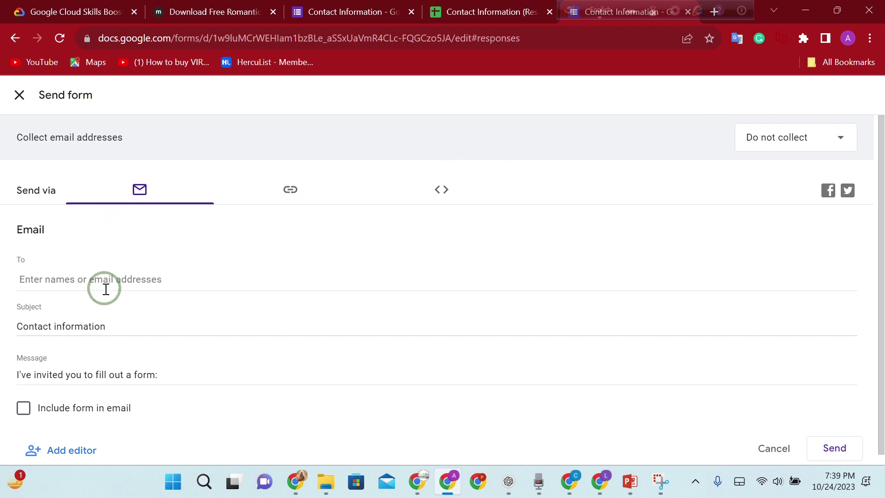
{"action": "scroll", "coordinate": [105, 289], "scroll_direction": "down", "scroll_amount": 1}
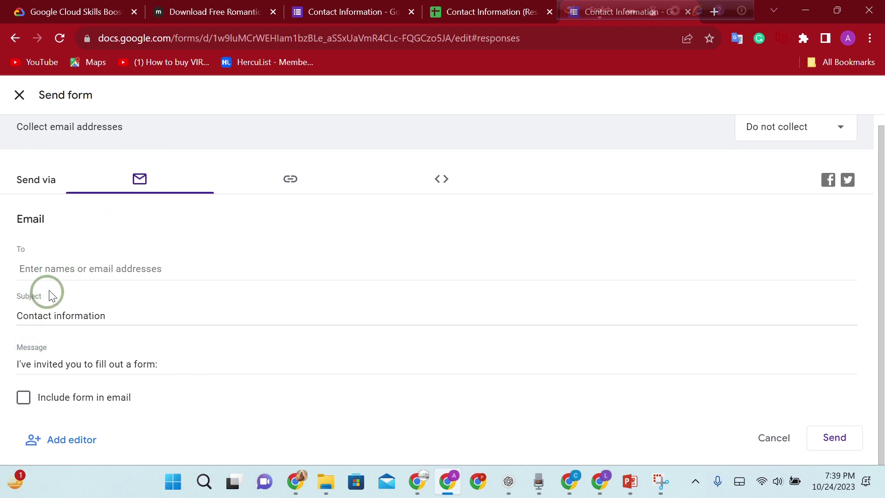
{"action": "left_click", "coordinate": [50, 268]}
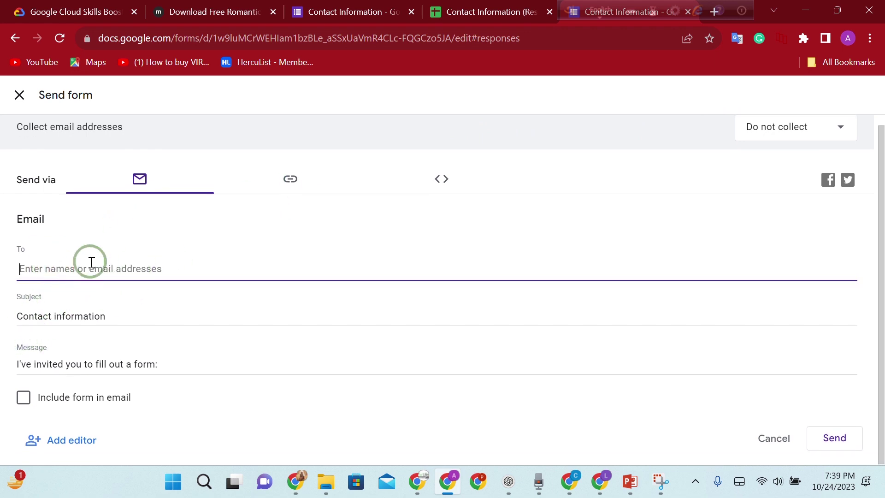
{"action": "left_click", "coordinate": [49, 318]}
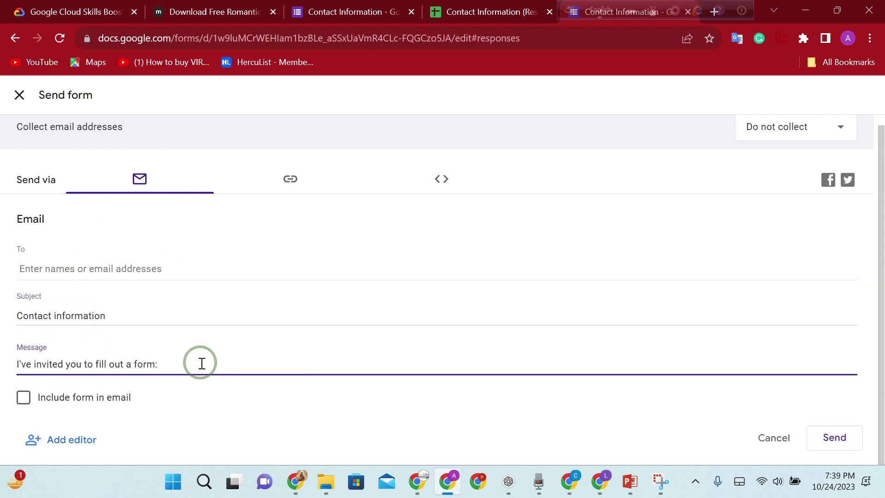
{"action": "left_click_drag", "start_coordinate": [202, 362], "coordinate": [7, 374]}
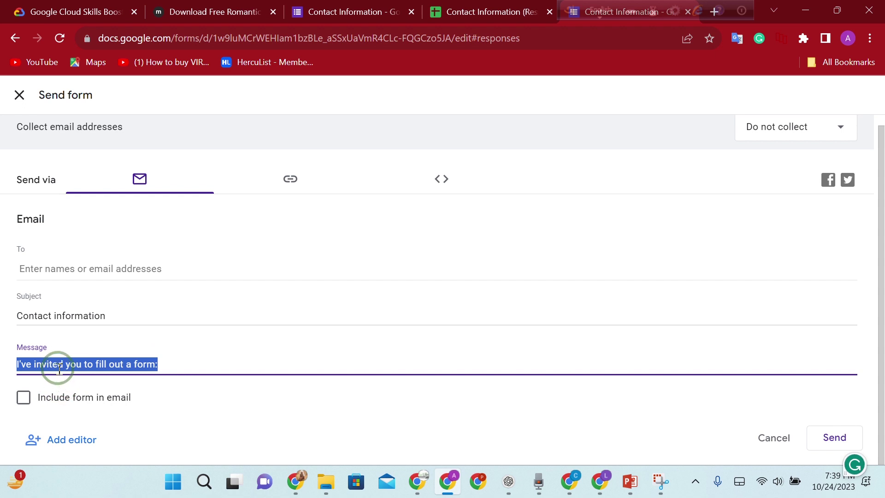
{"action": "left_click", "coordinate": [98, 368]}
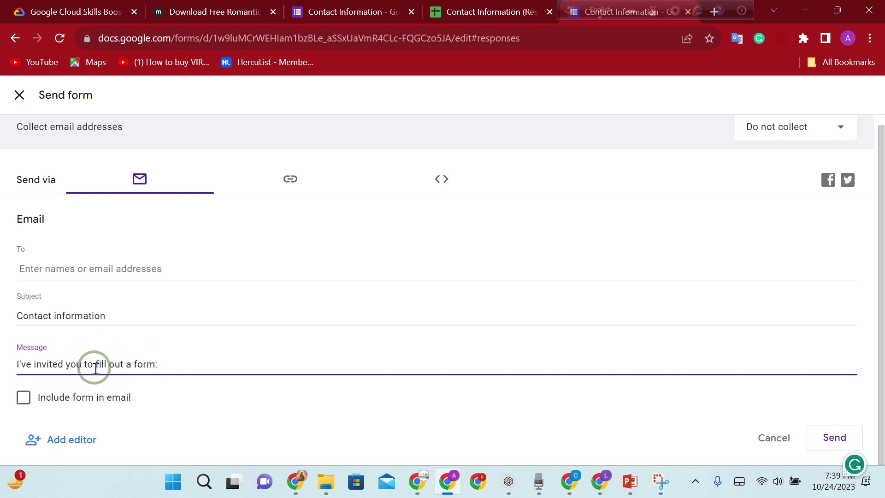
{"action": "mouse_move", "coordinate": [24, 376]}
{"action": "left_mouse_down"}
{"action": "mouse_move", "coordinate": [165, 383]}
{"action": "mouse_move", "coordinate": [30, 330]}
{"action": "left_mouse_up"}
{"action": "left_click_drag", "start_coordinate": [6, 381], "coordinate": [50, 388]}
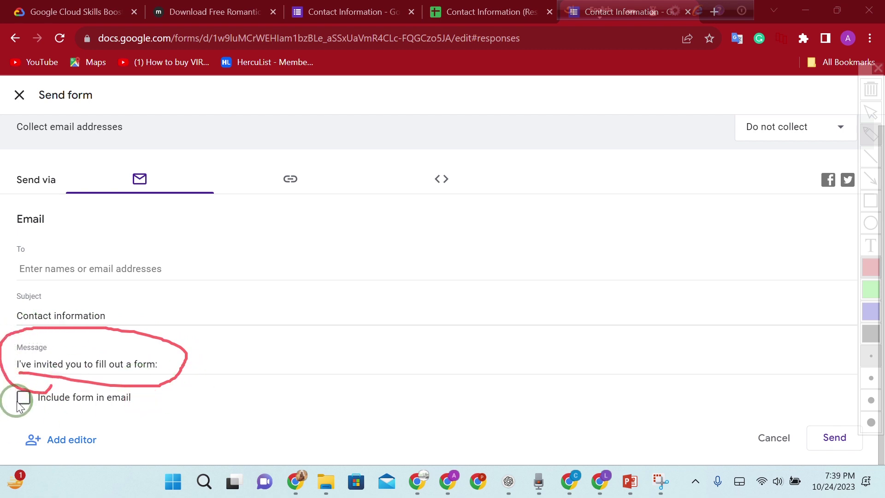
{"action": "key", "text": "Escape"}
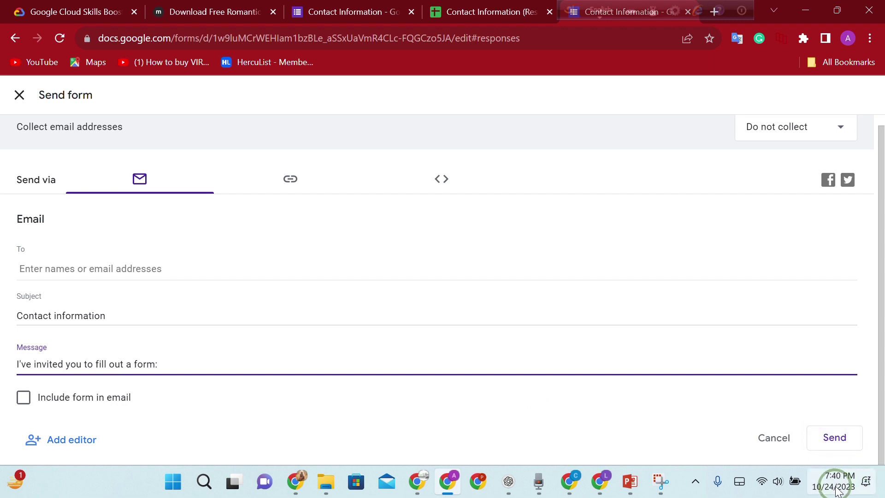
{"action": "left_click", "coordinate": [838, 191]}
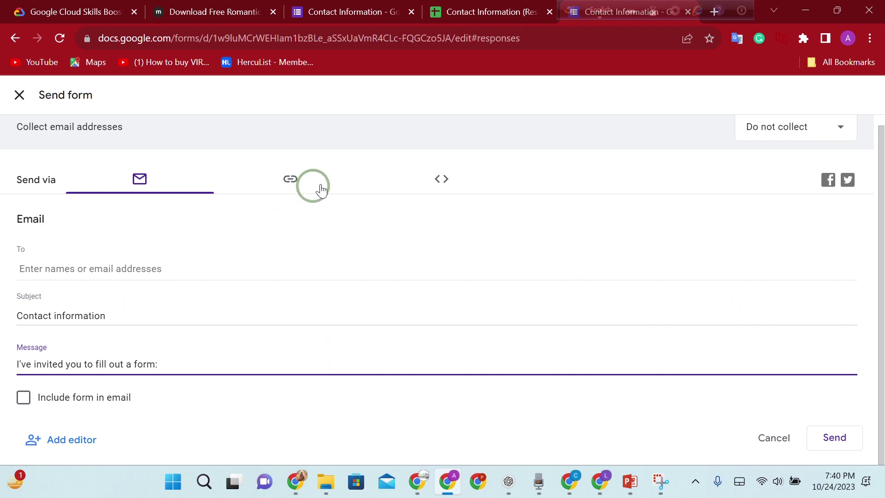
Choose sending the form by link, shorten the URL and copy it
{"action": "left_click", "coordinate": [290, 179]}
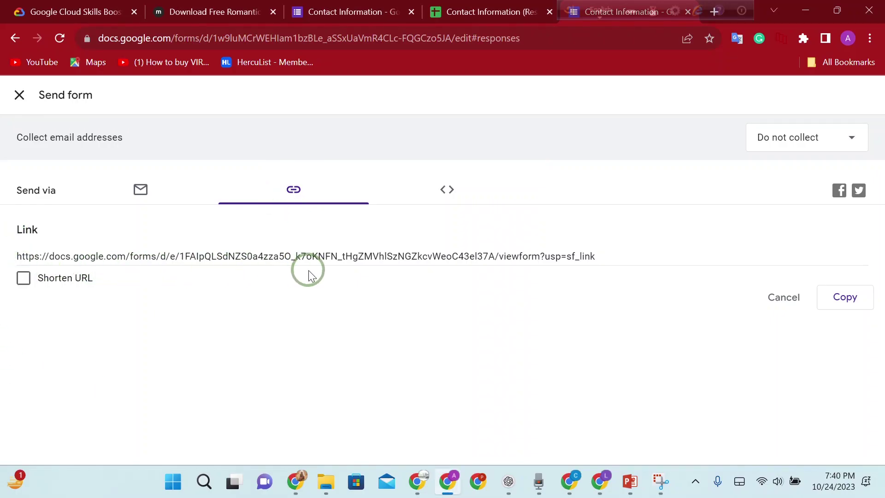
{"action": "left_click", "coordinate": [23, 278]}
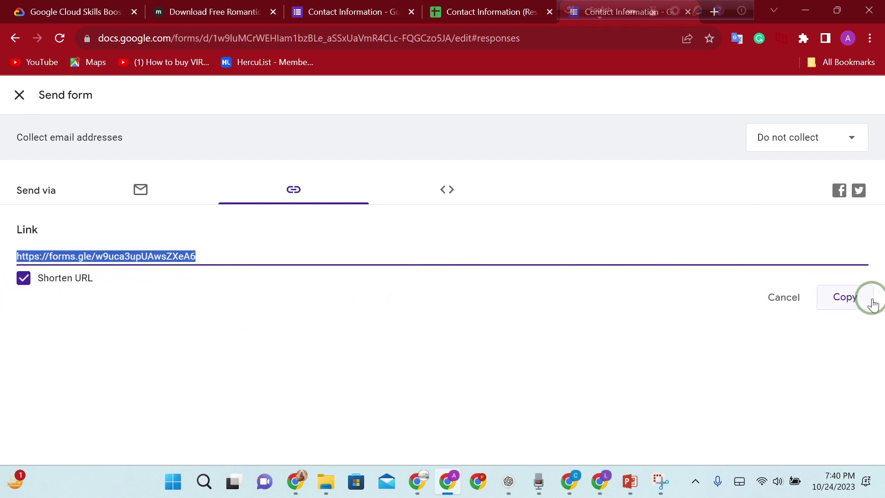
{"action": "left_click", "coordinate": [837, 298]}
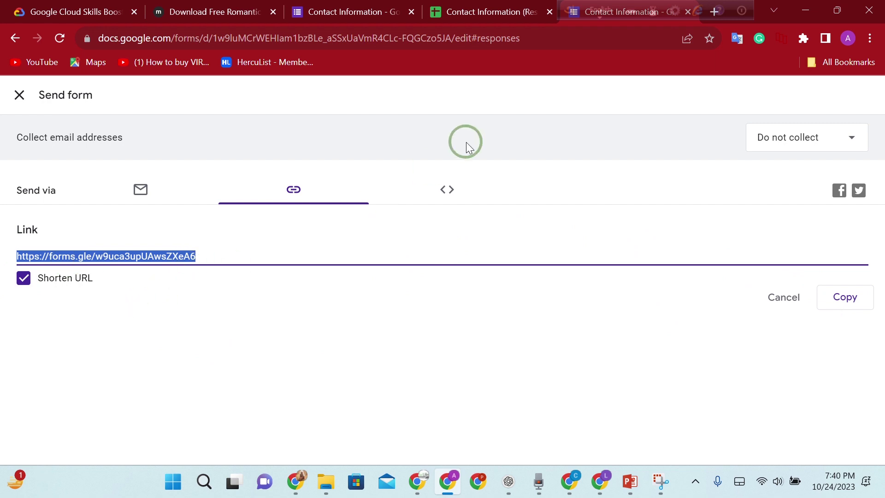
Check the form's embed HTML option, return to the link option and leave the send options
{"action": "left_click", "coordinate": [448, 189]}
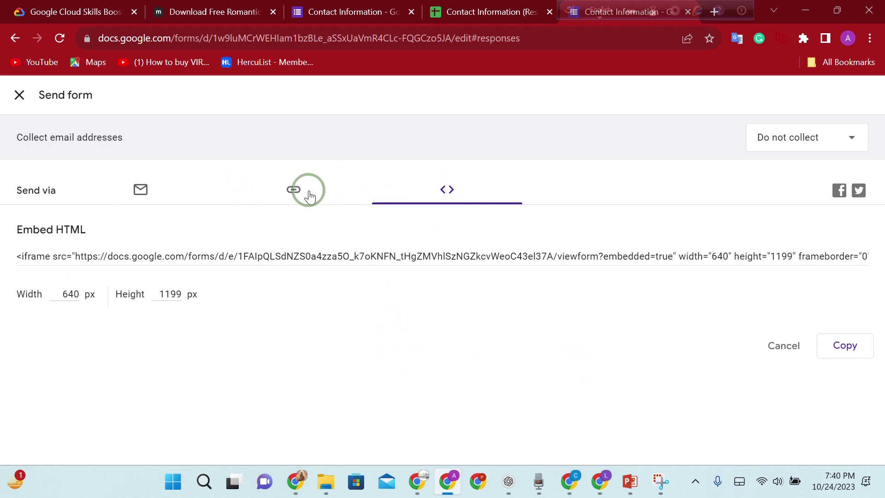
{"action": "left_click", "coordinate": [295, 194]}
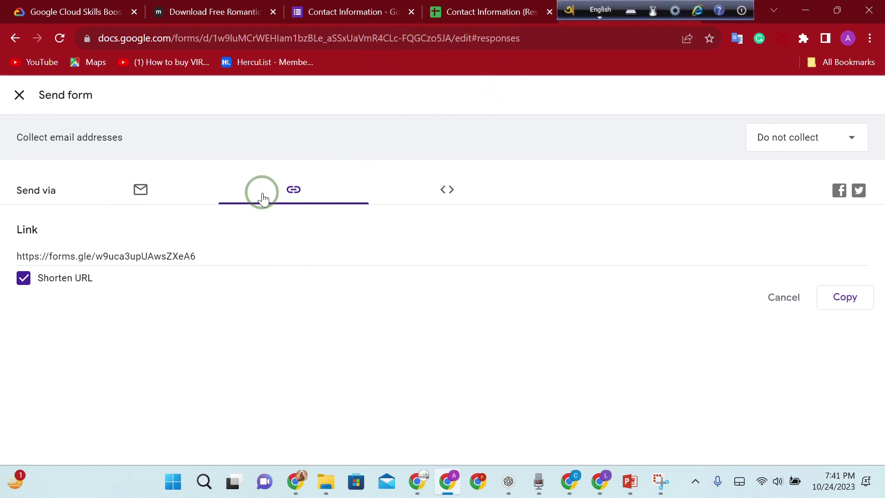
{"action": "left_click", "coordinate": [16, 39]}
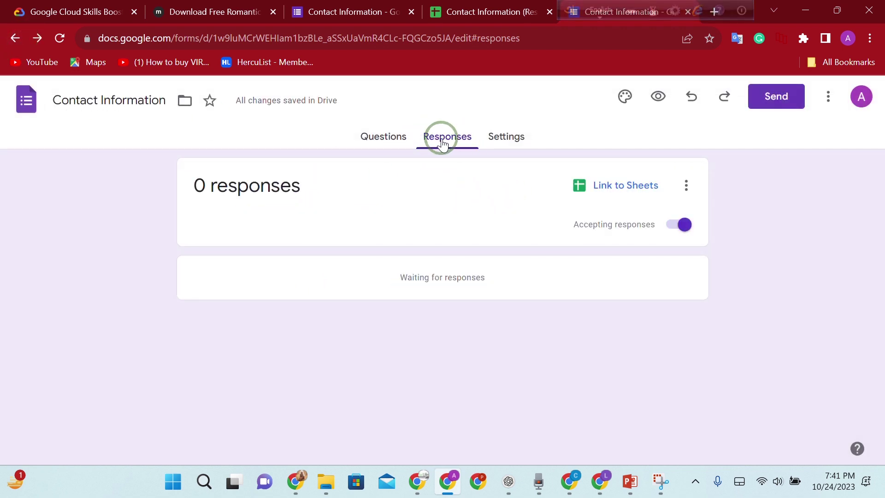
Return to the Forms home page and open the recent Contact Information form with the green header
{"action": "left_click", "coordinate": [52, 39]}
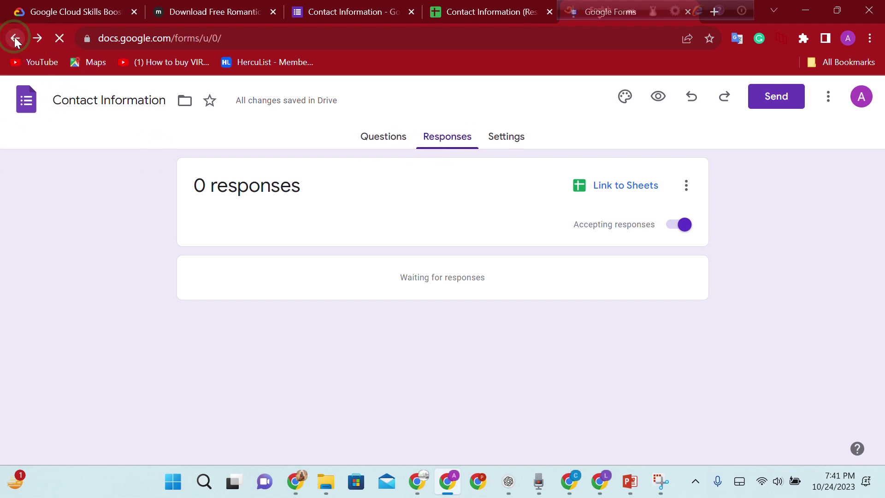
{"action": "scroll", "coordinate": [608, 300], "scroll_direction": "down", "scroll_amount": 2}
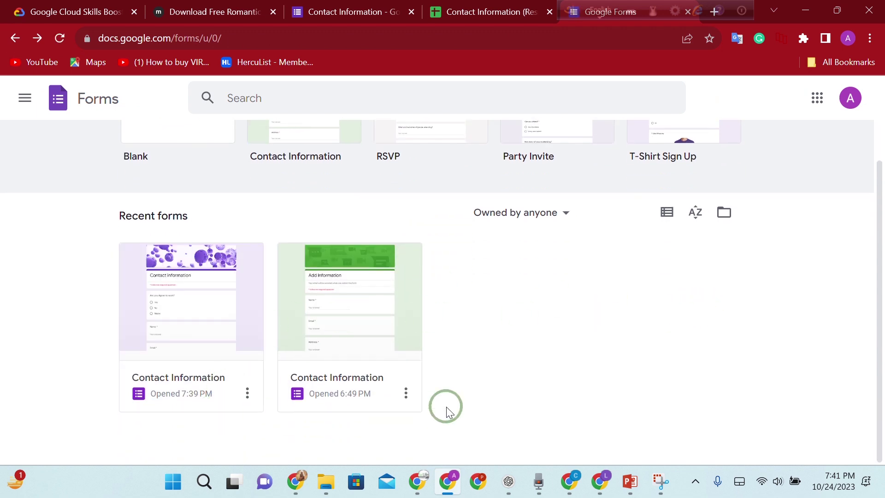
{"action": "left_click", "coordinate": [348, 322]}
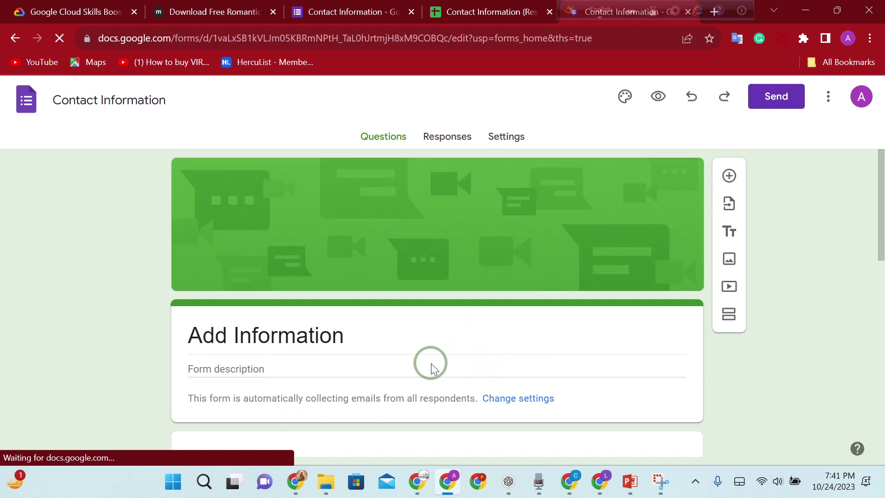
Examine the green form's questions from the Add Information header to the final yes-or-no question about working dedicatedly
{"action": "scroll", "coordinate": [430, 363], "scroll_direction": "down", "scroll_amount": 3}
{"action": "scroll", "coordinate": [431, 365], "scroll_direction": "up", "scroll_amount": 3}
{"action": "scroll", "coordinate": [430, 365], "scroll_direction": "down", "scroll_amount": 7}
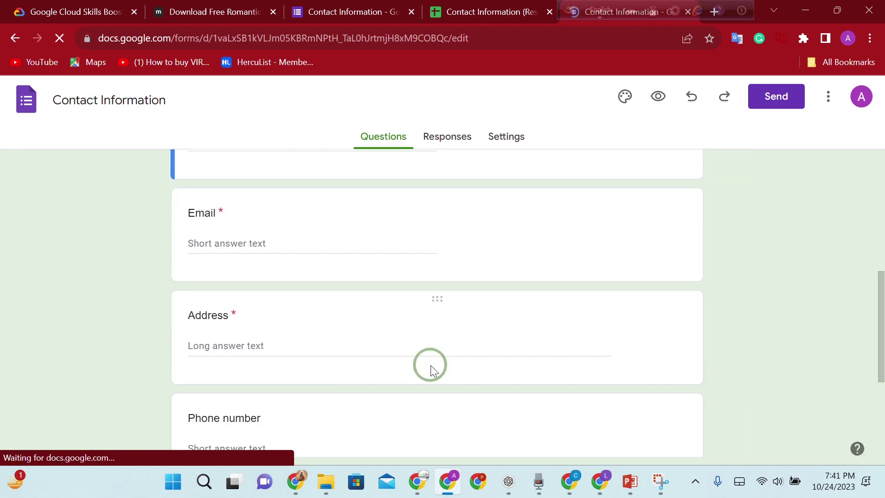
{"action": "scroll", "coordinate": [430, 365], "scroll_direction": "up", "scroll_amount": 6}
{"action": "scroll", "coordinate": [430, 366], "scroll_direction": "down", "scroll_amount": 5}
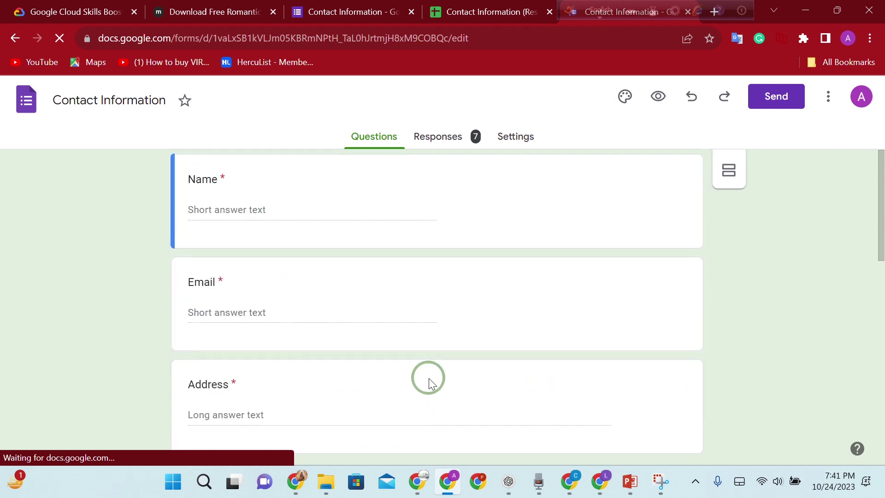
{"action": "scroll", "coordinate": [428, 381], "scroll_direction": "down", "scroll_amount": 5}
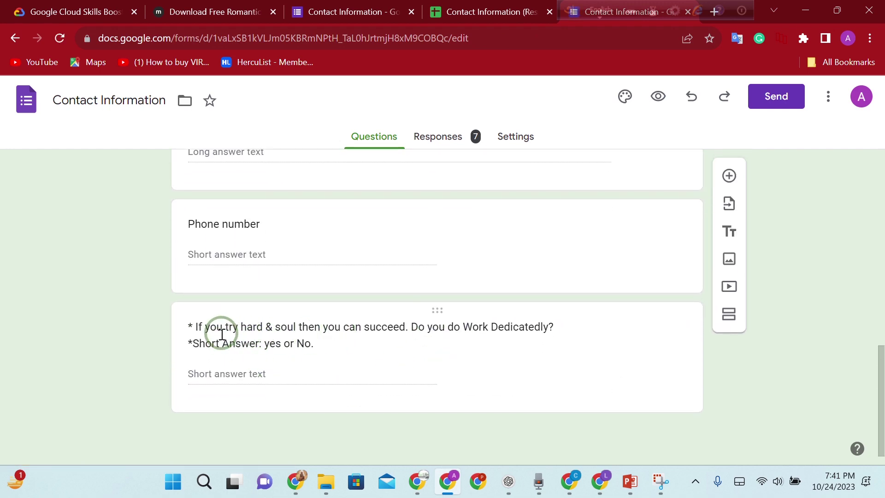
{"action": "scroll", "coordinate": [453, 356], "scroll_direction": "up", "scroll_amount": 10}
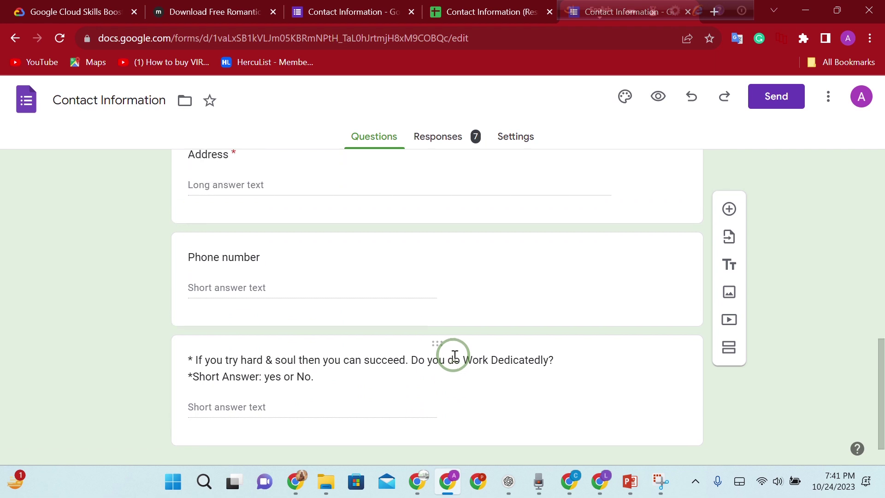
{"action": "scroll", "coordinate": [657, 367], "scroll_direction": "down", "scroll_amount": 2}
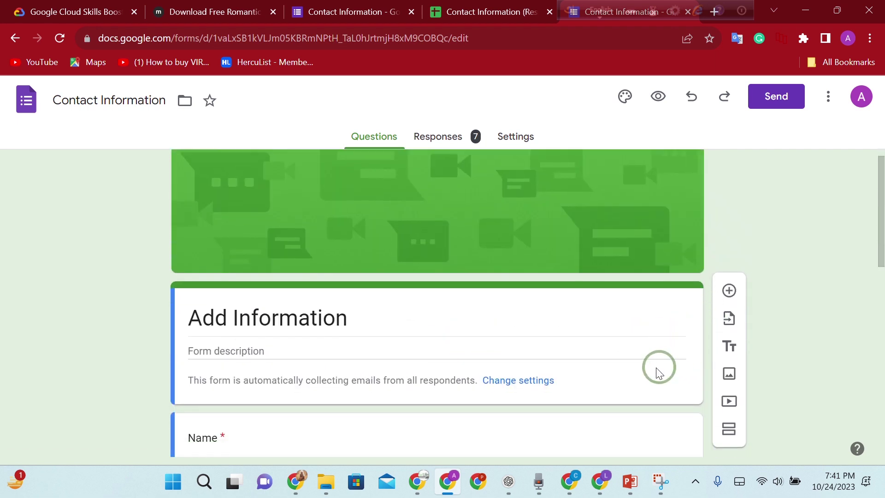
{"action": "scroll", "coordinate": [450, 253], "scroll_direction": "up", "scroll_amount": 2}
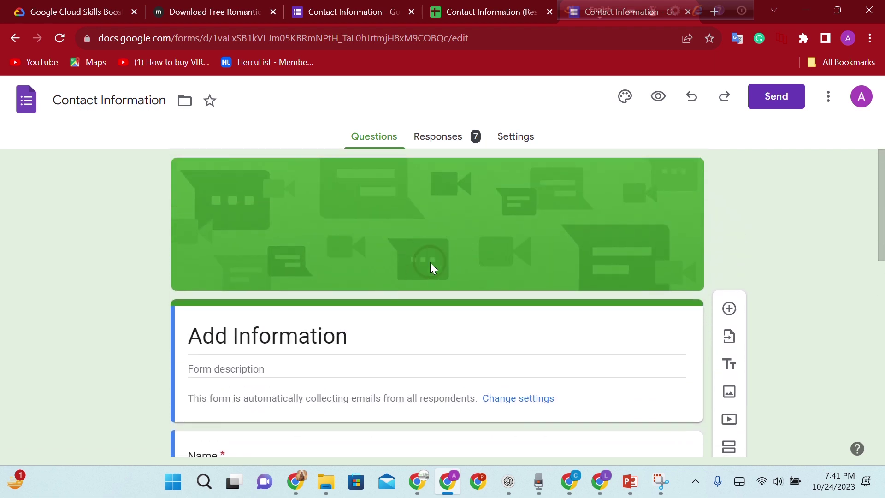
{"action": "scroll", "coordinate": [500, 377], "scroll_direction": "down", "scroll_amount": 4}
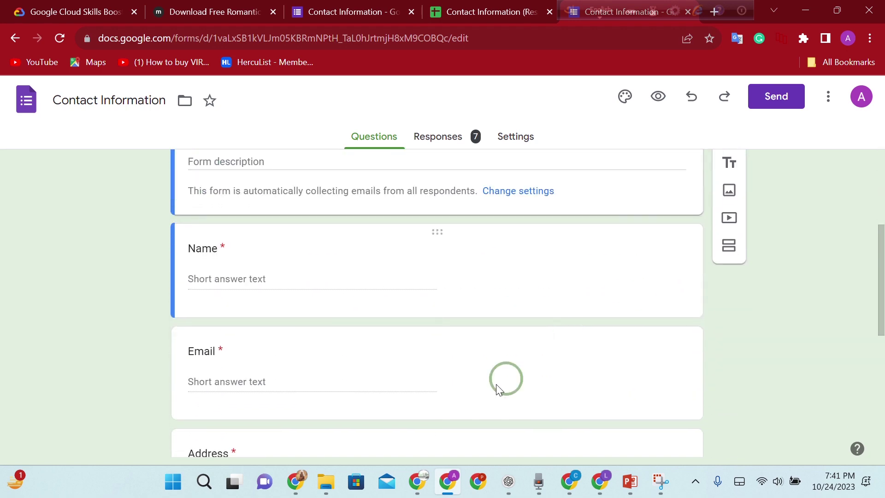
{"action": "scroll", "coordinate": [390, 362], "scroll_direction": "down", "scroll_amount": 4}
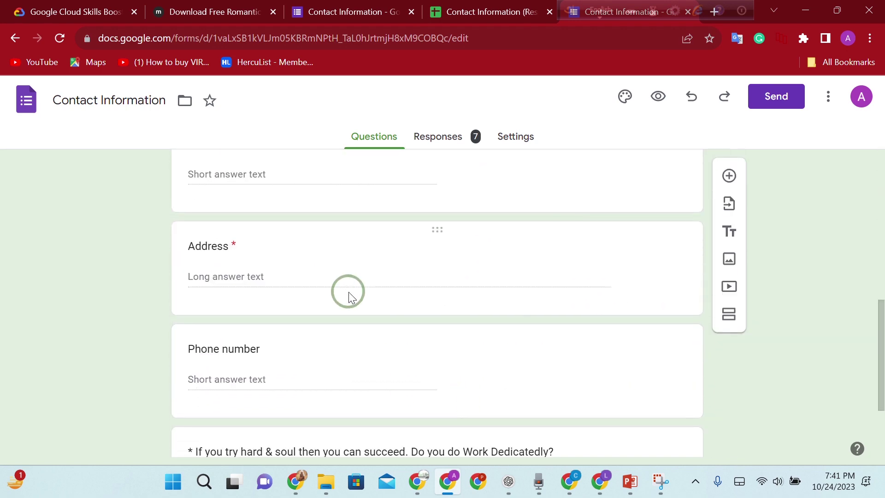
{"action": "scroll", "coordinate": [341, 304], "scroll_direction": "down", "scroll_amount": 3}
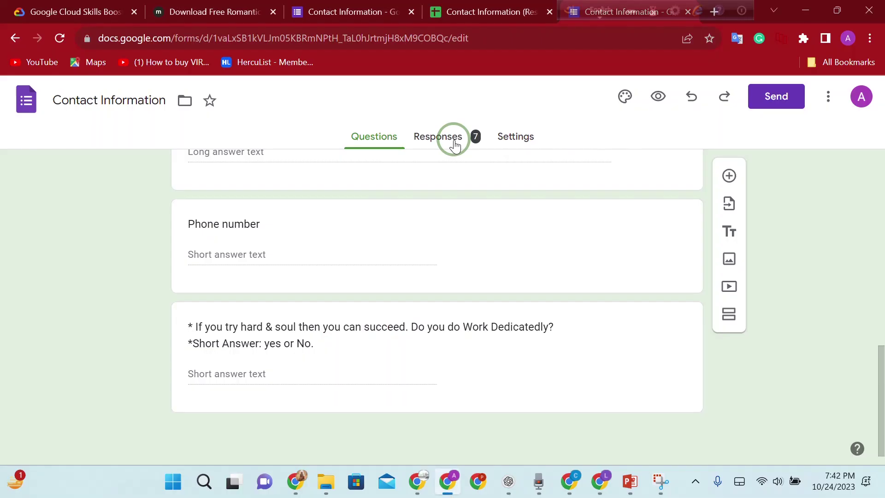
Open the form's responses and review the summary of emails, names, addresses, phone numbers and the chart for the yes-or-no question
{"action": "left_click", "coordinate": [455, 145]}
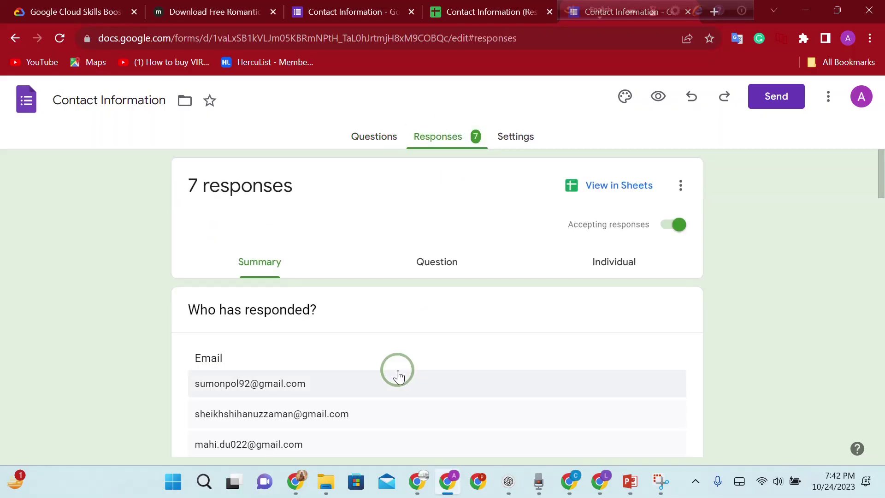
{"action": "scroll", "coordinate": [355, 381], "scroll_direction": "down", "scroll_amount": 3}
{"action": "scroll", "coordinate": [322, 355], "scroll_direction": "up", "scroll_amount": 3}
{"action": "scroll", "coordinate": [290, 341], "scroll_direction": "down", "scroll_amount": 2}
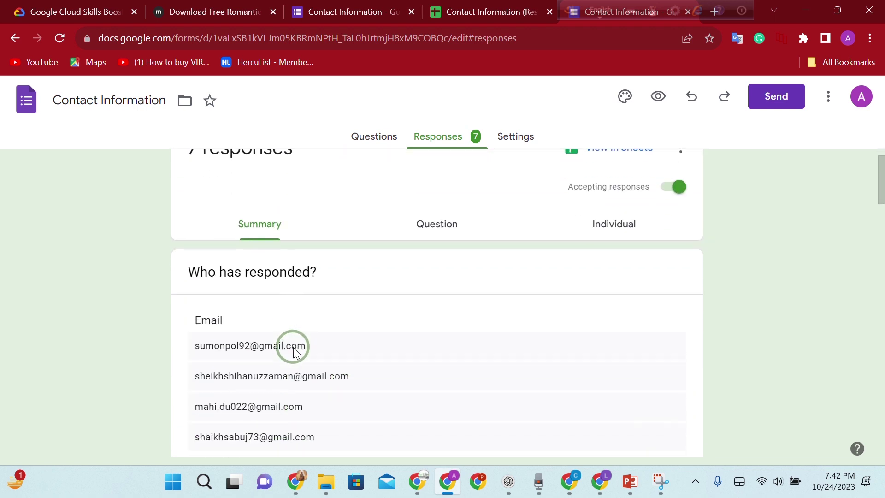
{"action": "scroll", "coordinate": [237, 371], "scroll_direction": "down", "scroll_amount": 5}
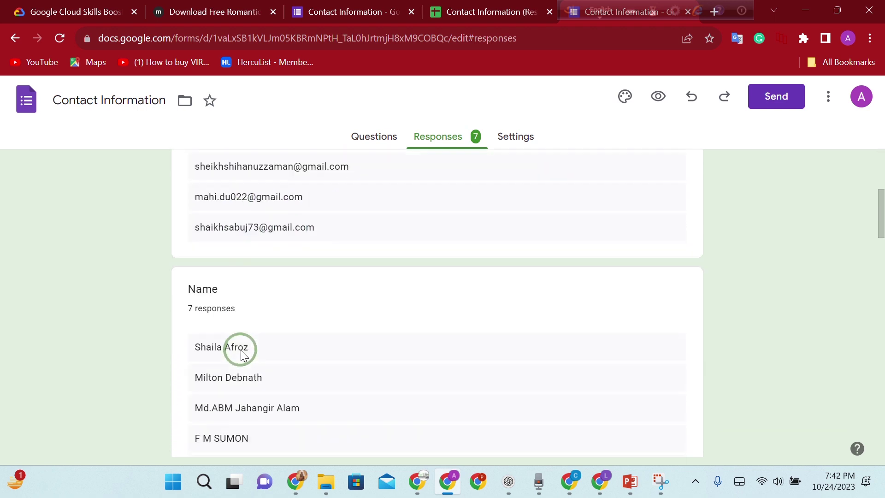
{"action": "scroll", "coordinate": [253, 316], "scroll_direction": "down", "scroll_amount": 2}
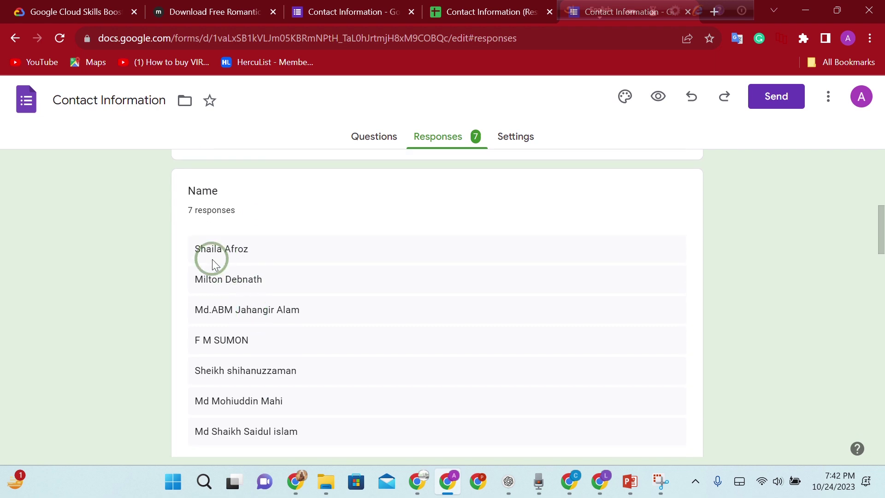
{"action": "scroll", "coordinate": [233, 255], "scroll_direction": "down", "scroll_amount": 5}
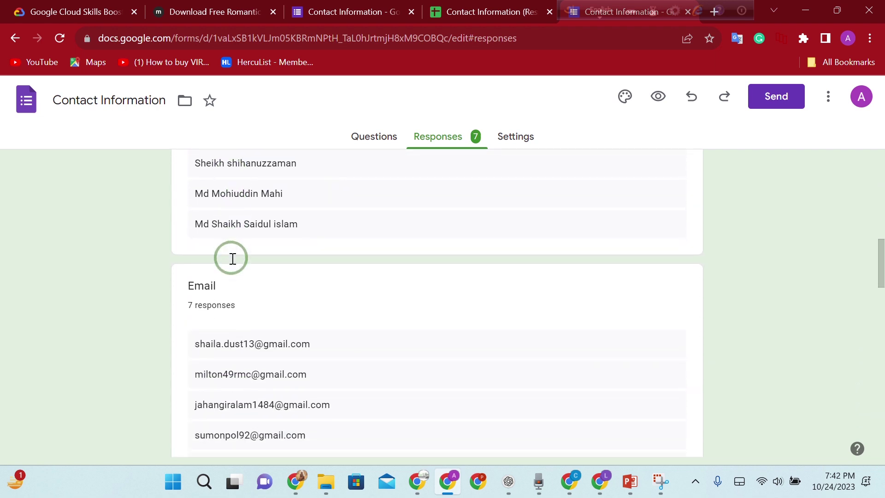
{"action": "scroll", "coordinate": [233, 251], "scroll_direction": "down", "scroll_amount": 2}
{"action": "scroll", "coordinate": [206, 269], "scroll_direction": "down", "scroll_amount": 5}
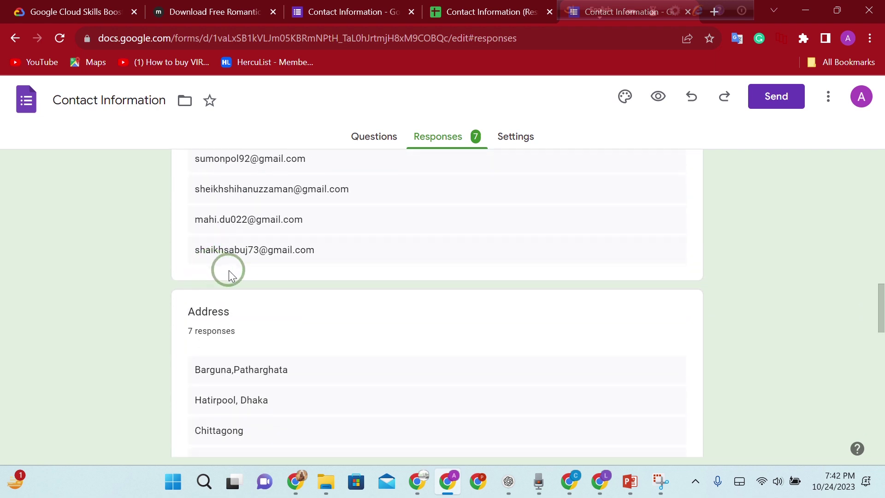
{"action": "scroll", "coordinate": [383, 240], "scroll_direction": "down", "scroll_amount": 12}
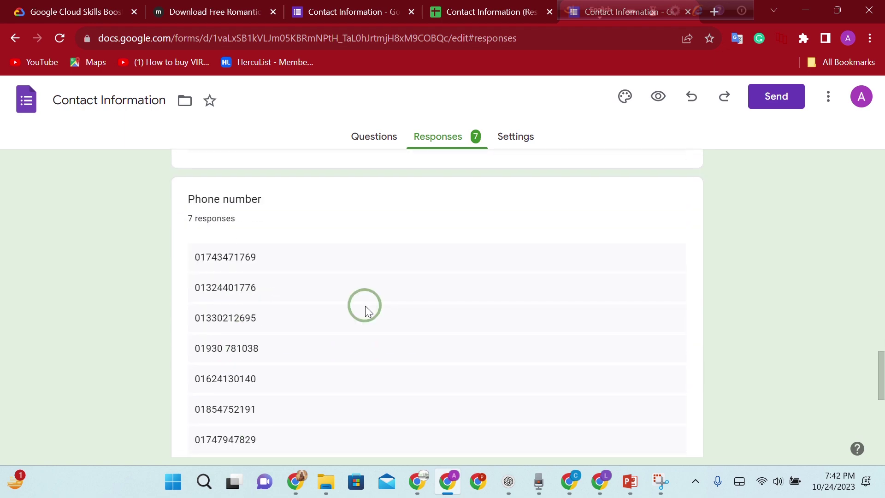
{"action": "scroll", "coordinate": [310, 306], "scroll_direction": "down", "scroll_amount": 5}
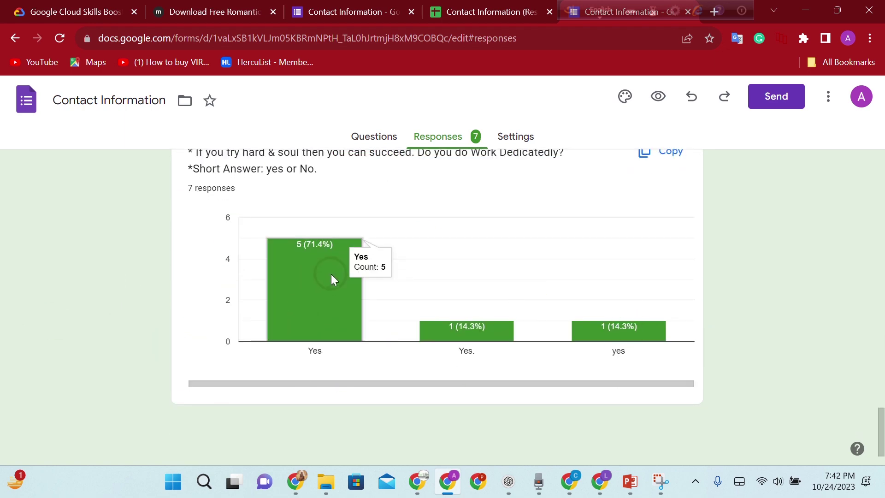
{"action": "scroll", "coordinate": [745, 334], "scroll_direction": "up", "scroll_amount": 17}
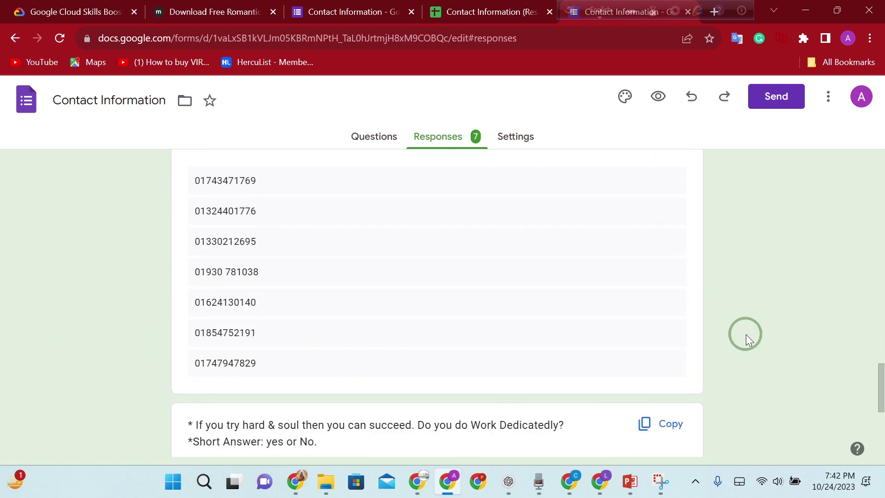
{"action": "scroll", "coordinate": [720, 322], "scroll_direction": "down", "scroll_amount": 17}
{"action": "scroll", "coordinate": [705, 340], "scroll_direction": "down", "scroll_amount": 1}
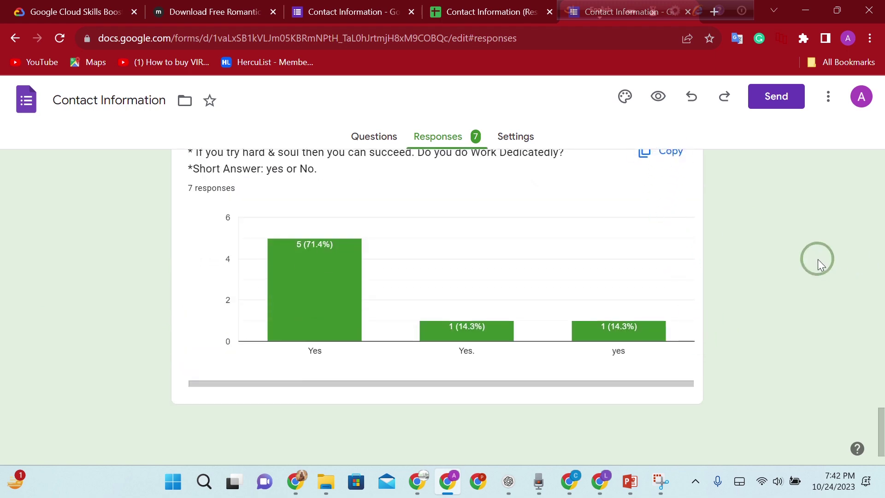
{"action": "scroll", "coordinate": [817, 259], "scroll_direction": "up", "scroll_amount": 20}
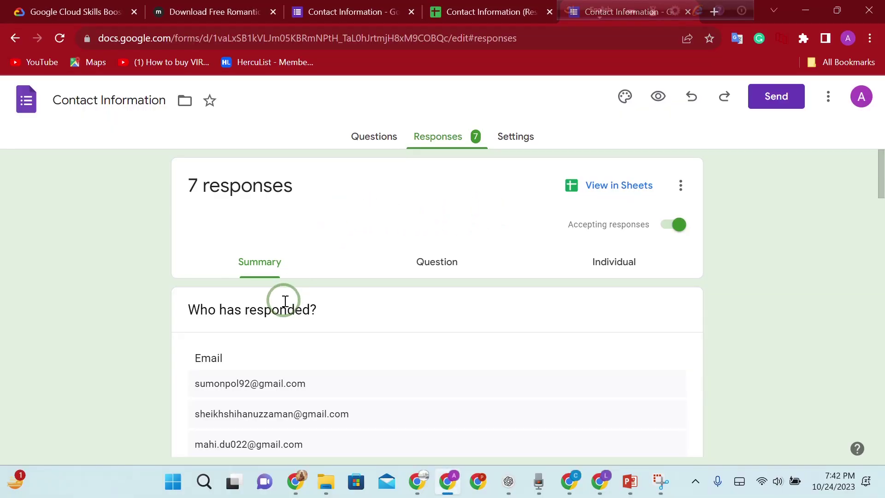
{"action": "scroll", "coordinate": [283, 300], "scroll_direction": "down", "scroll_amount": 15}
{"action": "scroll", "coordinate": [310, 301], "scroll_direction": "down", "scroll_amount": 5}
{"action": "scroll", "coordinate": [323, 286], "scroll_direction": "up", "scroll_amount": 20}
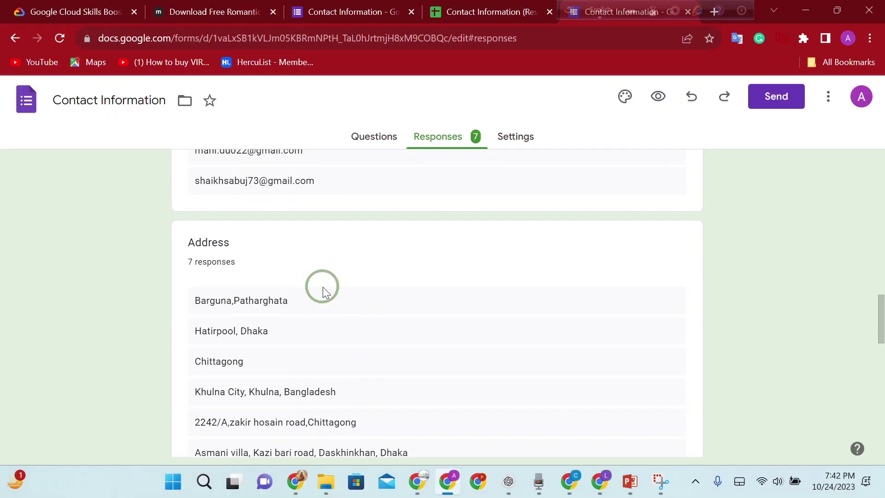
View the form's responses in Google Sheets, examine the response columns and close the spreadsheet
{"action": "left_click", "coordinate": [606, 189]}
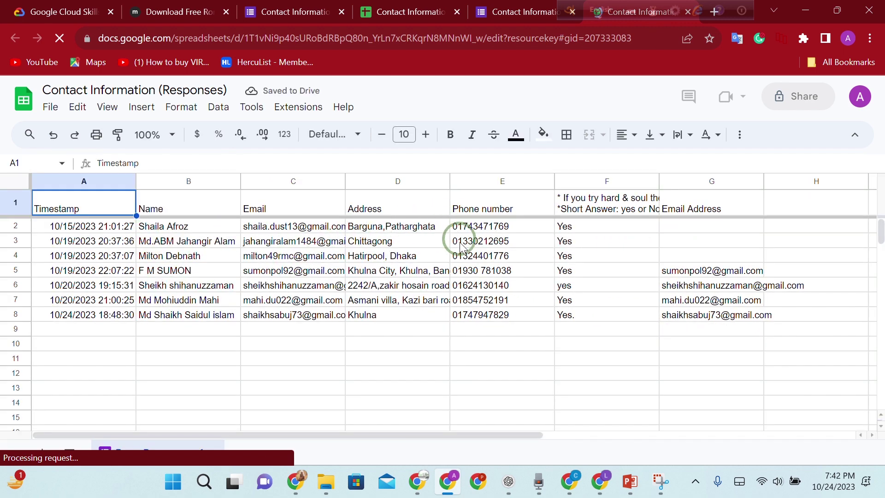
{"action": "left_click", "coordinate": [296, 371]}
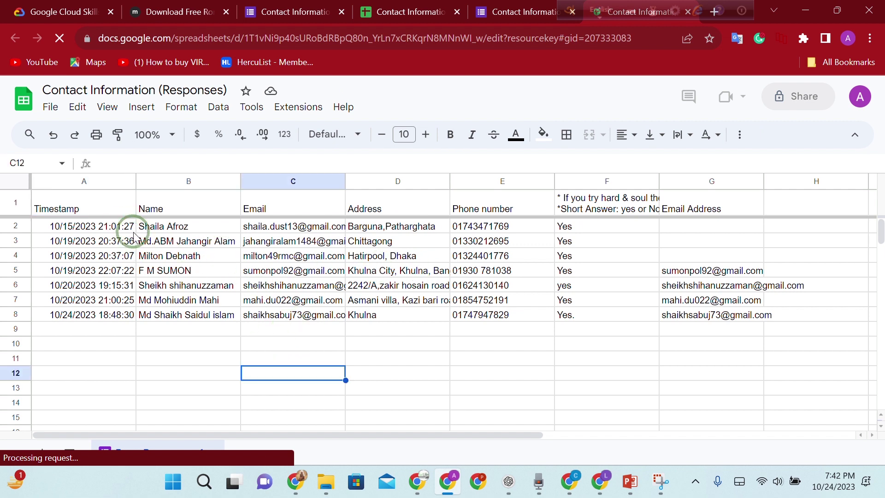
{"action": "left_click", "coordinate": [76, 212]}
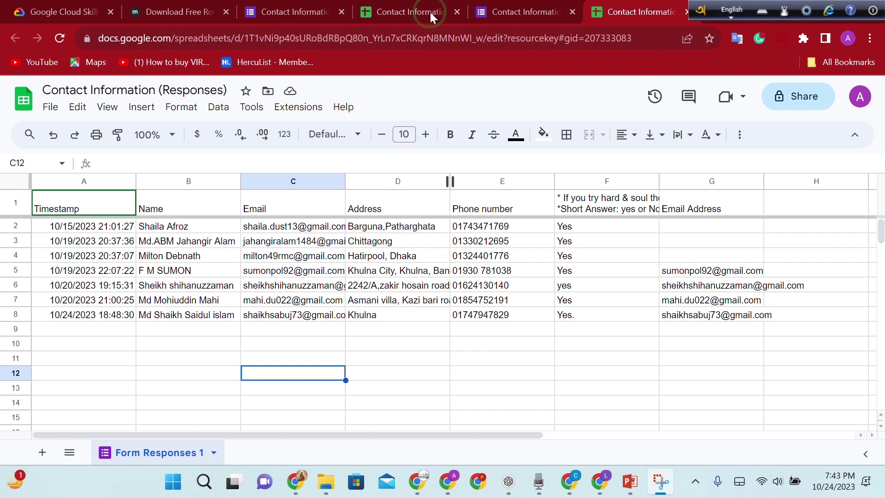
{"action": "left_click_drag", "start_coordinate": [701, 9], "coordinate": [733, 9]}
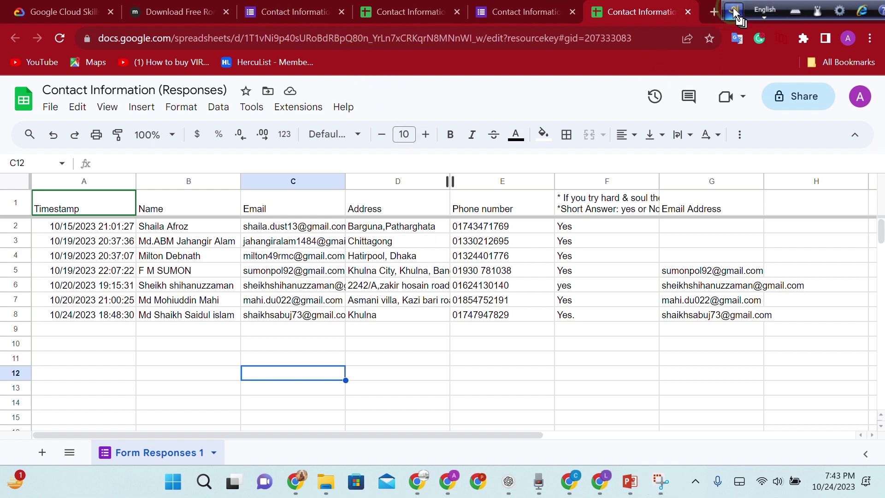
{"action": "left_click", "coordinate": [688, 12]}
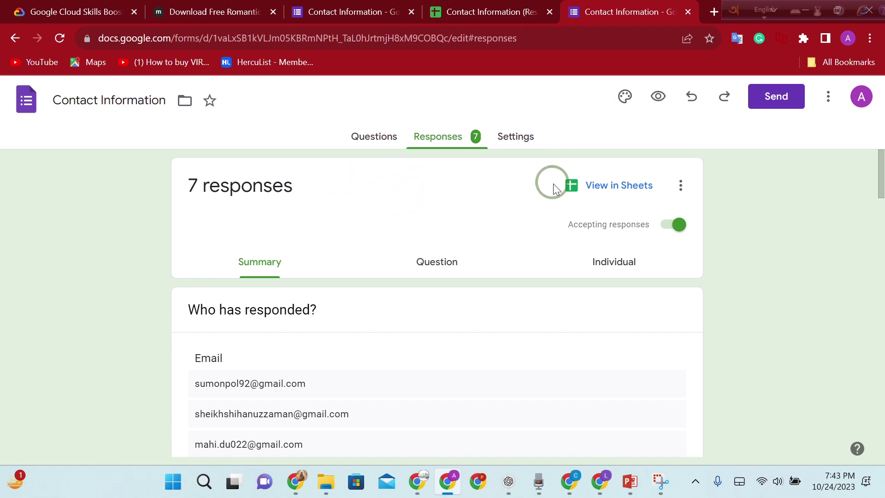
Go through the response summary once more down to the yes-or-no chart and return to its beginning
{"action": "scroll", "coordinate": [533, 204], "scroll_direction": "down", "scroll_amount": 13}
{"action": "scroll", "coordinate": [437, 283], "scroll_direction": "down", "scroll_amount": 13}
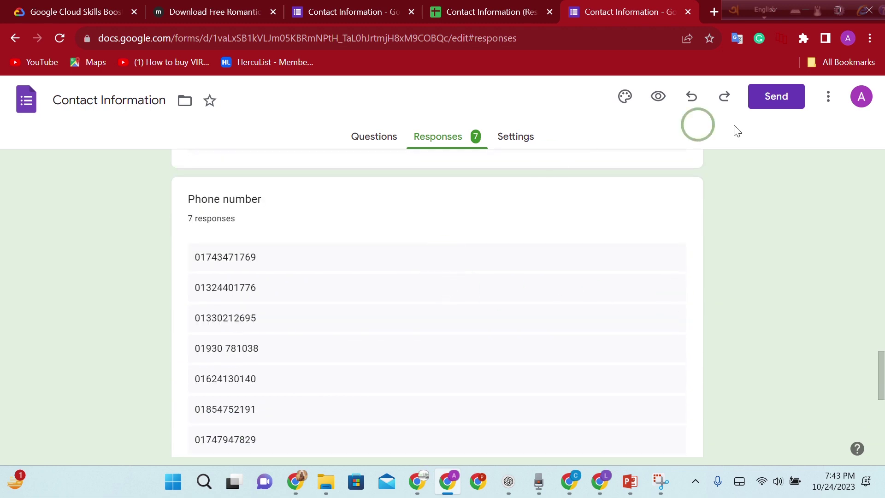
{"action": "scroll", "coordinate": [677, 283], "scroll_direction": "down", "scroll_amount": 6}
{"action": "scroll", "coordinate": [682, 283], "scroll_direction": "down", "scroll_amount": 2}
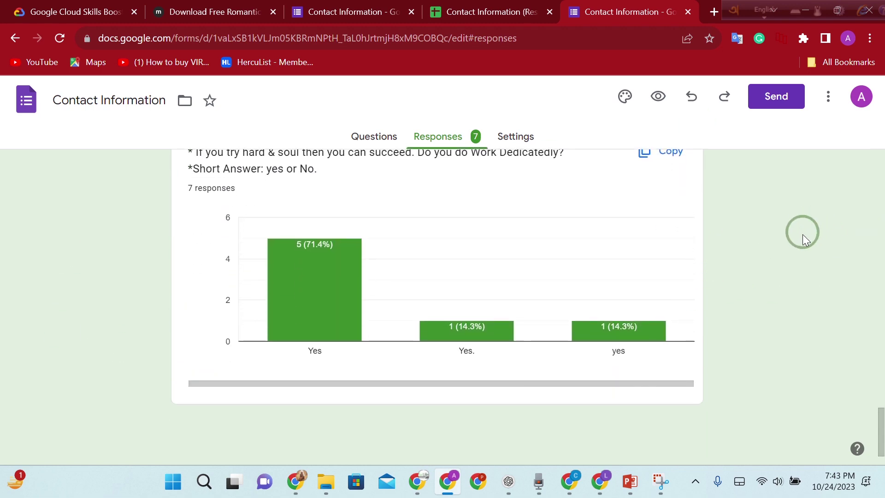
{"action": "scroll", "coordinate": [783, 248], "scroll_direction": "up", "scroll_amount": 20}
{"action": "scroll", "coordinate": [712, 370], "scroll_direction": "up", "scroll_amount": 3}
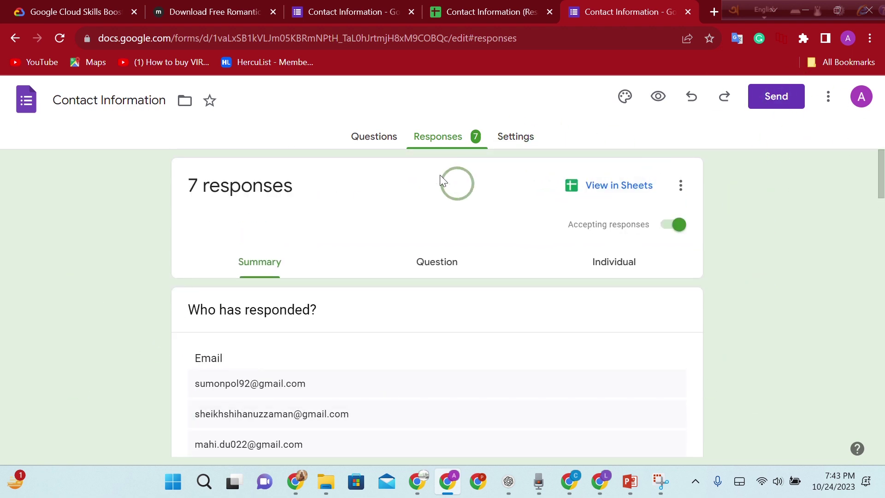
Return to the Forms home page and create a new form from the T-Shirt Sign Up template
{"action": "left_click", "coordinate": [15, 38]}
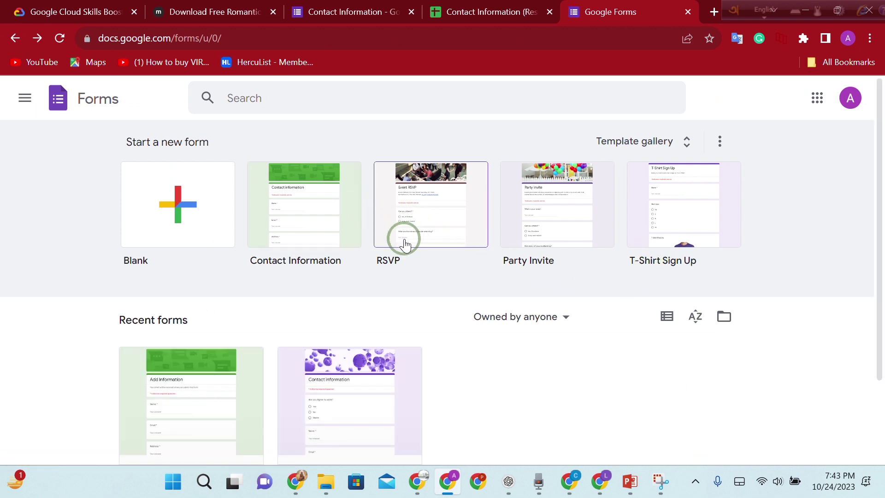
{"action": "scroll", "coordinate": [489, 284], "scroll_direction": "down", "scroll_amount": 1}
{"action": "scroll", "coordinate": [489, 283], "scroll_direction": "down", "scroll_amount": 2}
{"action": "scroll", "coordinate": [489, 284], "scroll_direction": "up", "scroll_amount": 3}
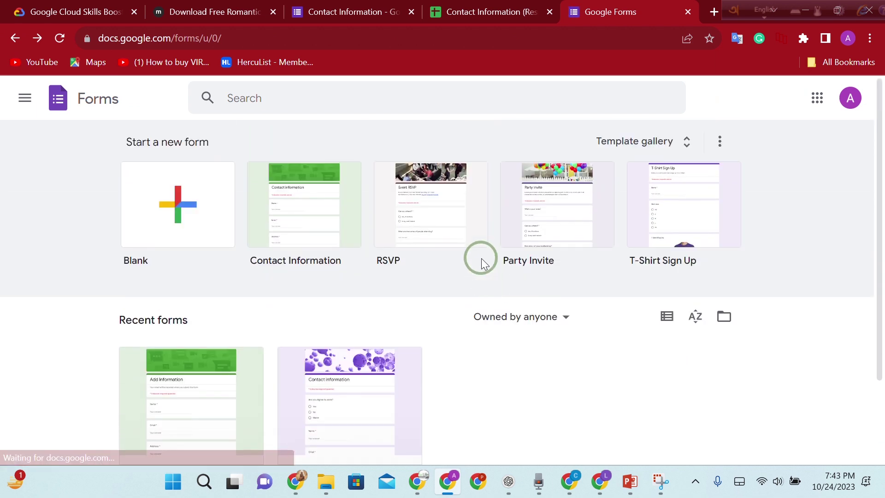
{"action": "left_click", "coordinate": [690, 213]}
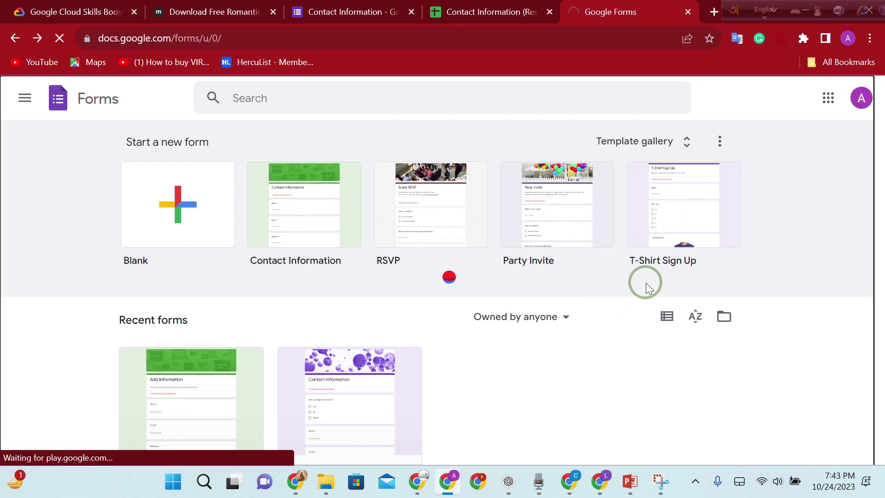
Examine the T-Shirt Sign Up form from the Name and Shirt size questions to the T-Shirt Preview image and comments question
{"action": "scroll", "coordinate": [451, 325], "scroll_direction": "down", "scroll_amount": 2}
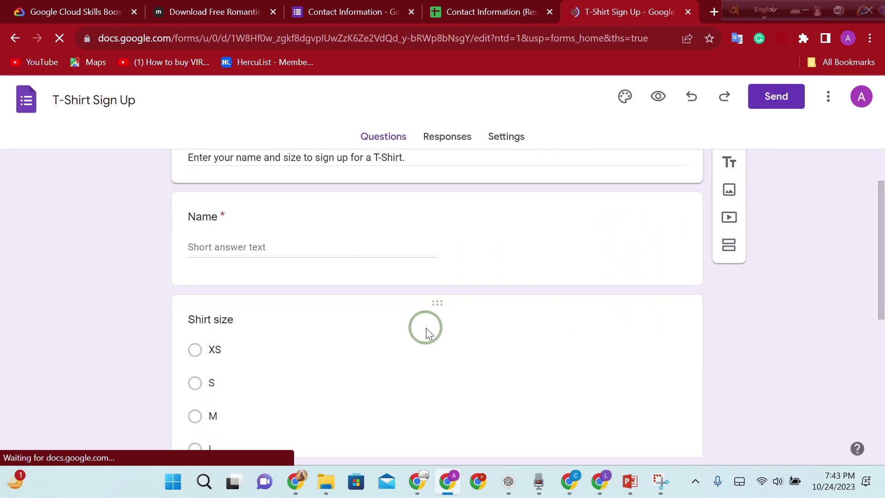
{"action": "scroll", "coordinate": [414, 332], "scroll_direction": "down", "scroll_amount": 5}
{"action": "scroll", "coordinate": [392, 336], "scroll_direction": "up", "scroll_amount": 4}
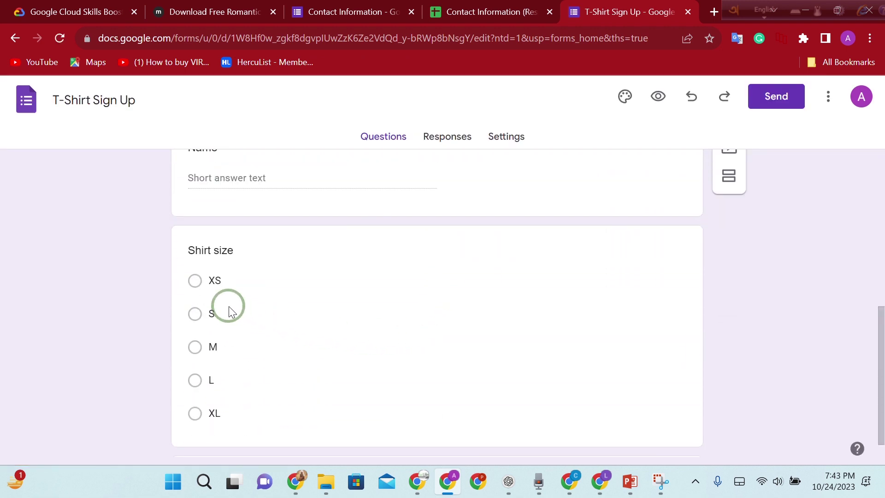
{"action": "scroll", "coordinate": [345, 328], "scroll_direction": "down", "scroll_amount": 1}
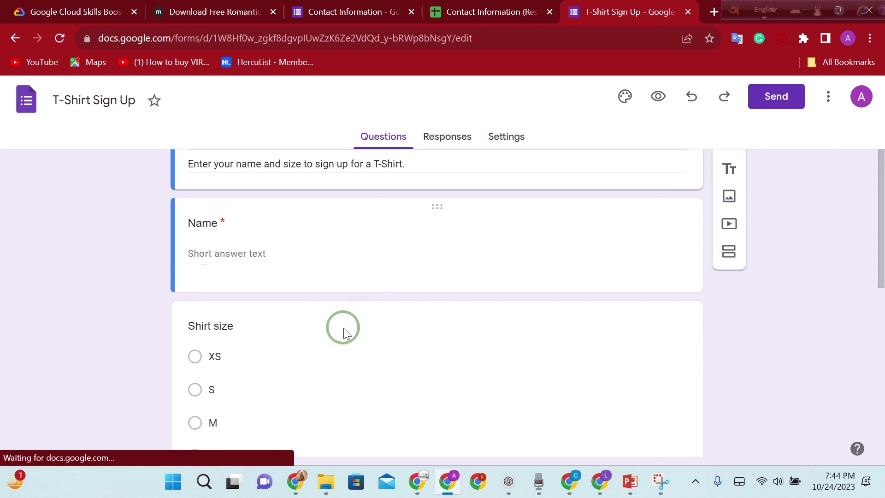
{"action": "scroll", "coordinate": [323, 332], "scroll_direction": "down", "scroll_amount": 5}
{"action": "scroll", "coordinate": [451, 319], "scroll_direction": "down", "scroll_amount": 4}
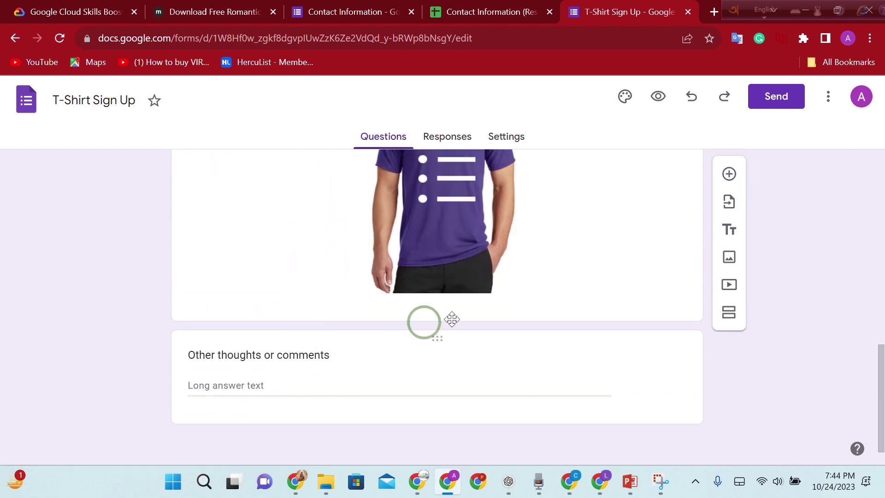
{"action": "scroll", "coordinate": [543, 296], "scroll_direction": "up", "scroll_amount": 3}
{"action": "left_click", "coordinate": [430, 316]}
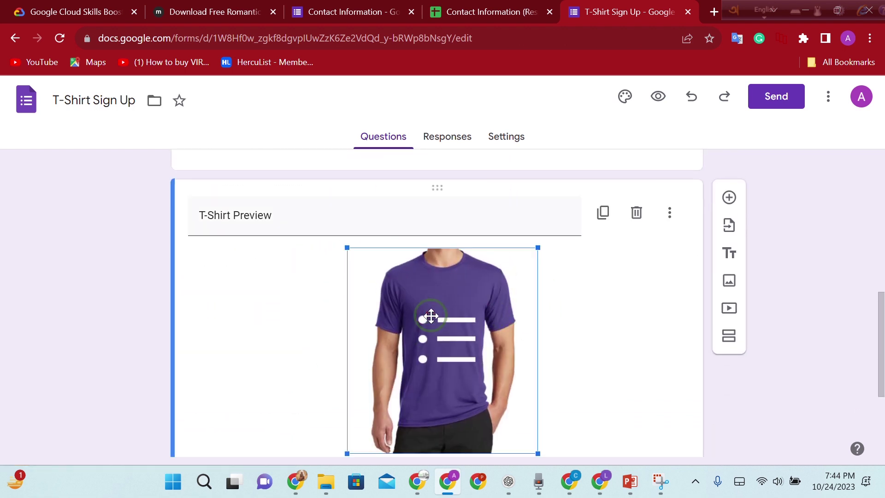
{"action": "scroll", "coordinate": [685, 321], "scroll_direction": "down", "scroll_amount": 4}
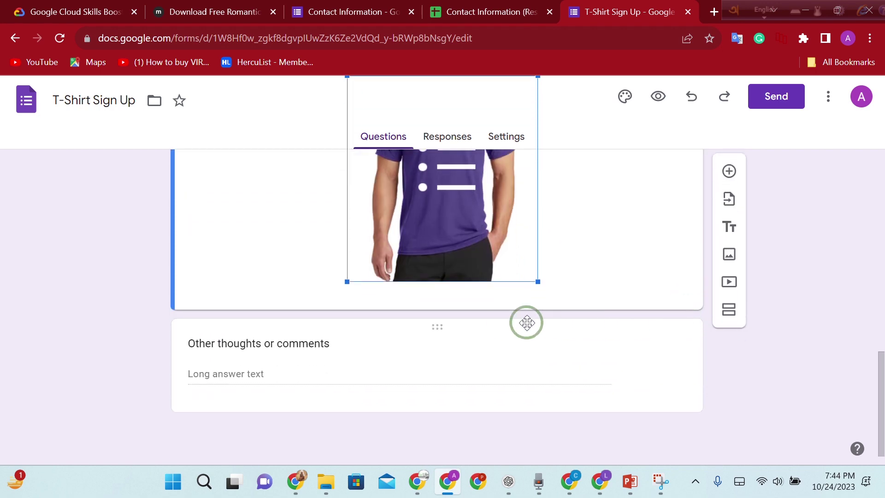
Go through the T-Shirt Sign Up form once more from its header to the comments question and return to its title
{"action": "scroll", "coordinate": [500, 316], "scroll_direction": "up", "scroll_amount": 6}
{"action": "scroll", "coordinate": [499, 316], "scroll_direction": "up", "scroll_amount": 1}
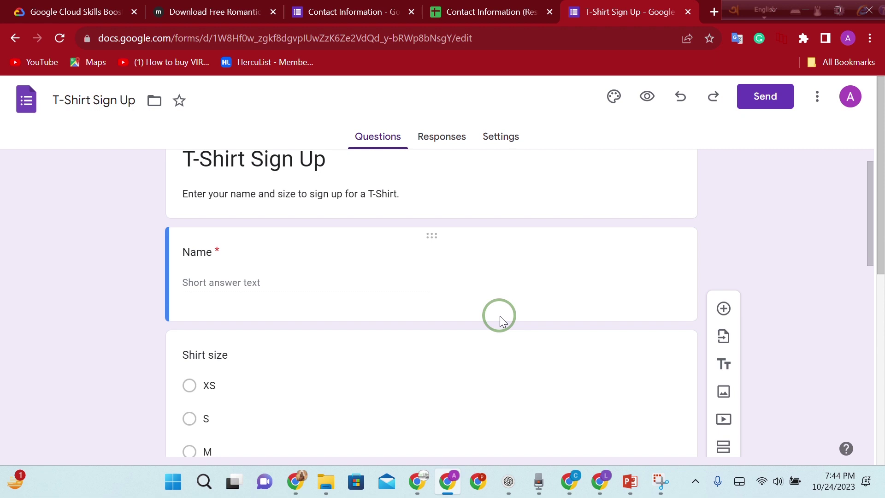
{"action": "scroll", "coordinate": [291, 344], "scroll_direction": "down", "scroll_amount": 5}
{"action": "scroll", "coordinate": [313, 337], "scroll_direction": "up", "scroll_amount": 5}
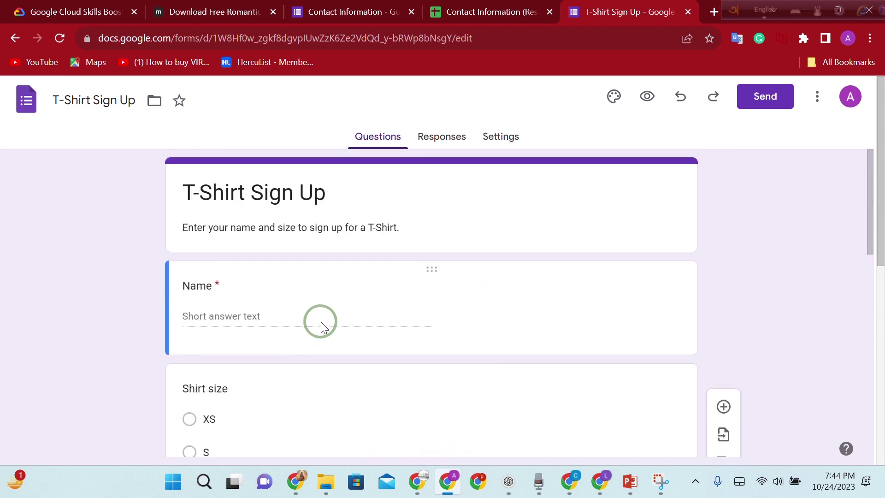
{"action": "scroll", "coordinate": [422, 314], "scroll_direction": "down", "scroll_amount": 12}
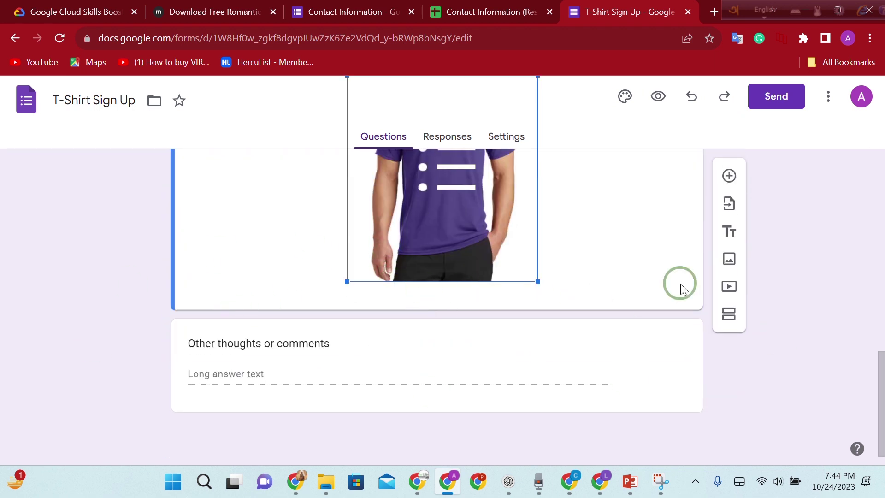
{"action": "scroll", "coordinate": [691, 281], "scroll_direction": "up", "scroll_amount": 12}
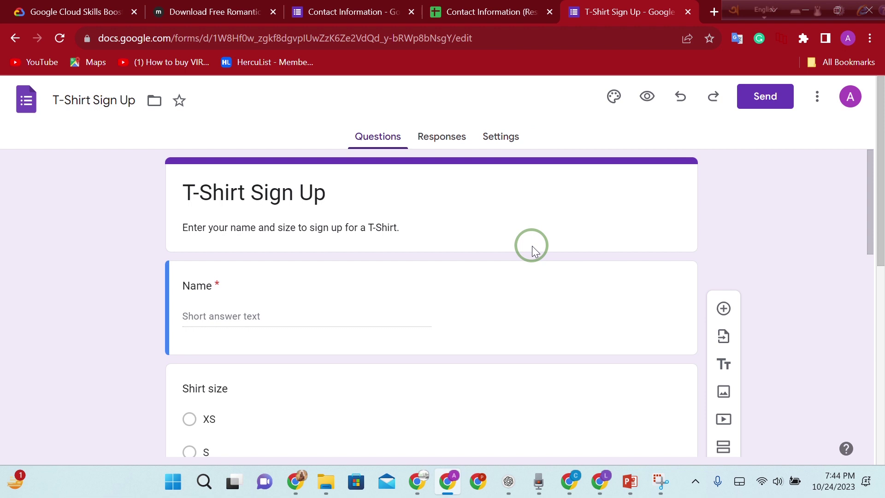
Open the form title and the Shirt size question for editing and review the size options from XS to XL
{"action": "left_click", "coordinate": [217, 191]}
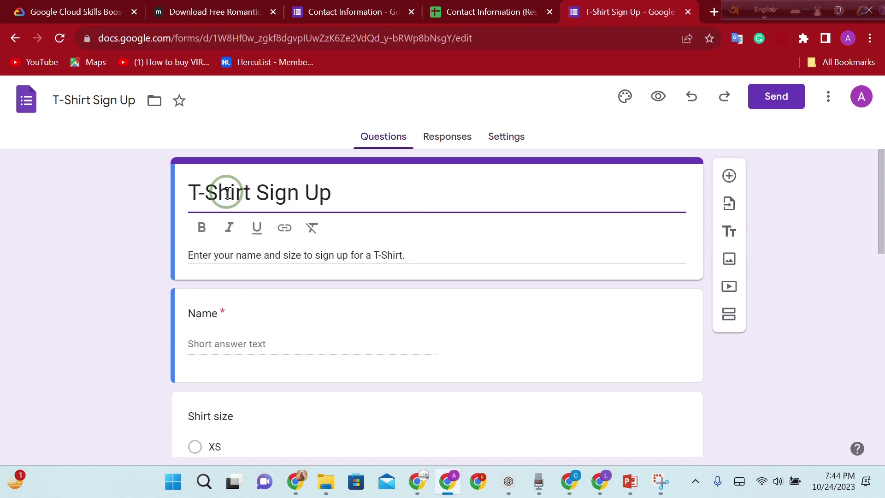
{"action": "scroll", "coordinate": [218, 310], "scroll_direction": "down", "scroll_amount": 3}
{"action": "left_click", "coordinate": [233, 277]}
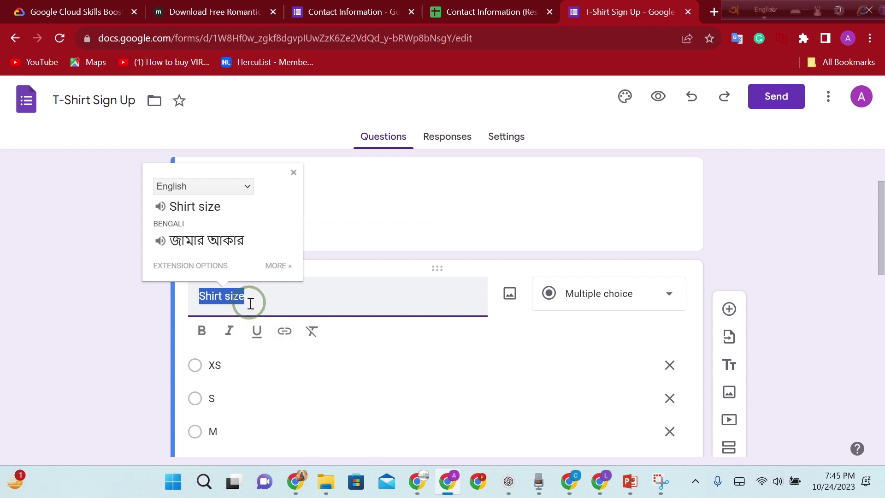
{"action": "scroll", "coordinate": [228, 334], "scroll_direction": "down", "scroll_amount": 3}
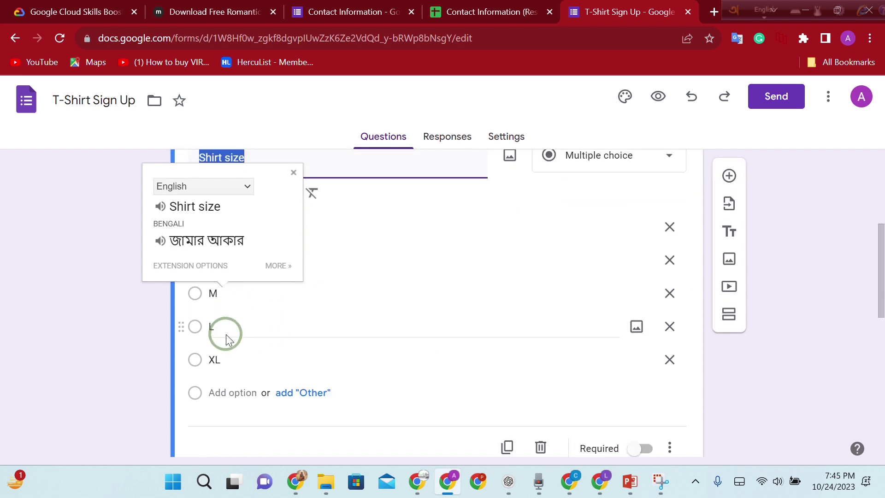
{"action": "left_click", "coordinate": [277, 387]}
{"action": "scroll", "coordinate": [401, 405], "scroll_direction": "down", "scroll_amount": 4}
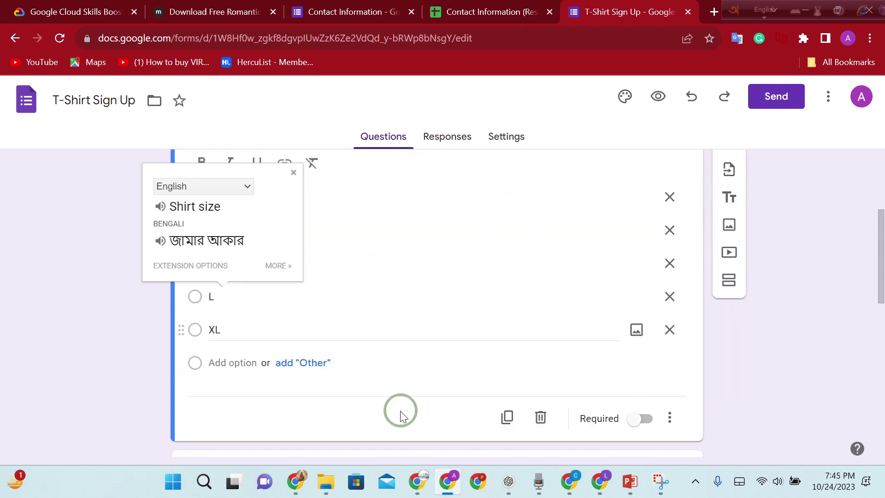
{"action": "scroll", "coordinate": [357, 385], "scroll_direction": "down", "scroll_amount": 1}
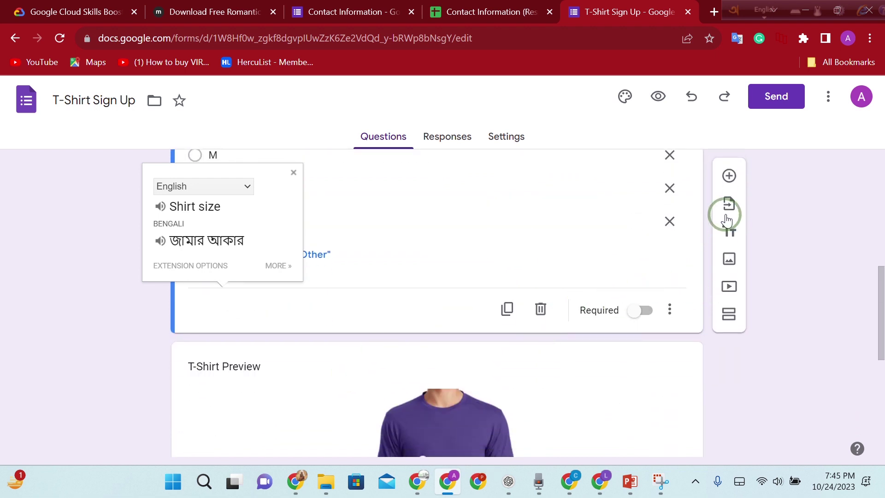
Add a blank multiple-choice question between the Shirt size question and the T-Shirt Preview image
{"action": "left_click", "coordinate": [746, 174]}
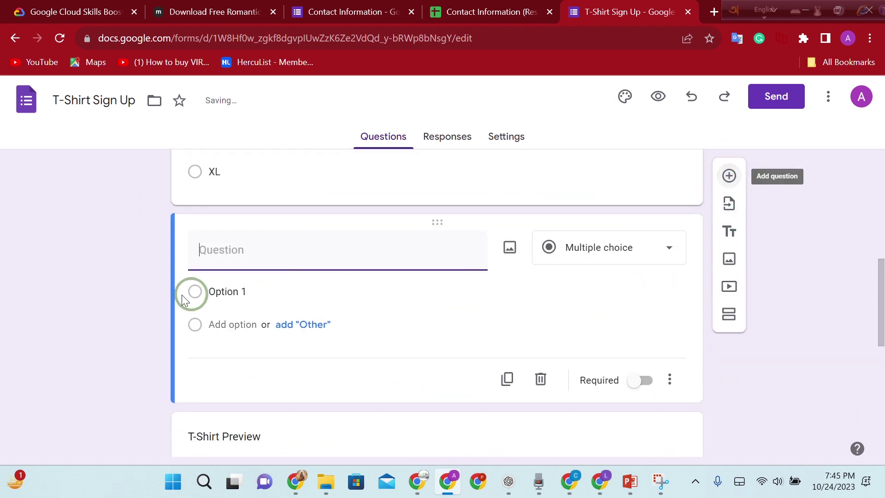
{"action": "scroll", "coordinate": [353, 307], "scroll_direction": "down", "scroll_amount": 6}
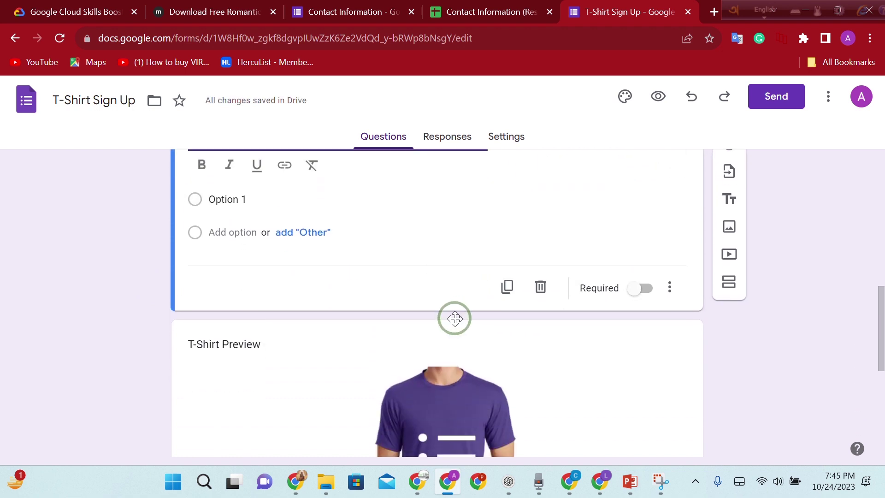
{"action": "scroll", "coordinate": [443, 314], "scroll_direction": "down", "scroll_amount": 3}
{"action": "scroll", "coordinate": [468, 277], "scroll_direction": "up", "scroll_amount": 15}
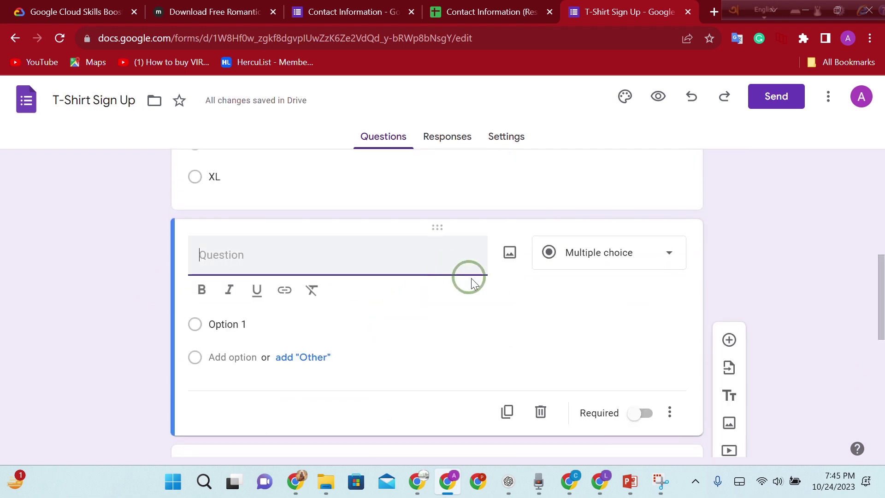
View the T-Shirt Sign Up form's responses, and close that form and the Contact Information responses spreadsheet
{"action": "left_click", "coordinate": [455, 137]}
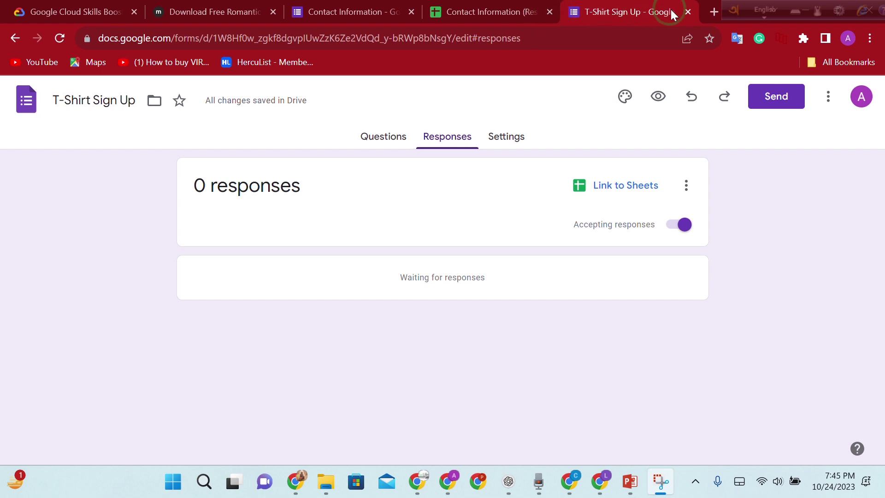
{"action": "left_click", "coordinate": [688, 11]}
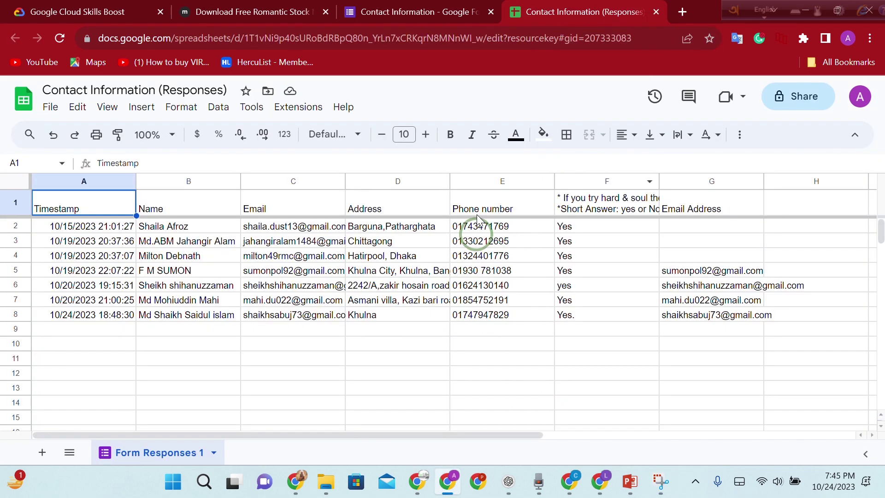
{"action": "left_click", "coordinate": [656, 12]}
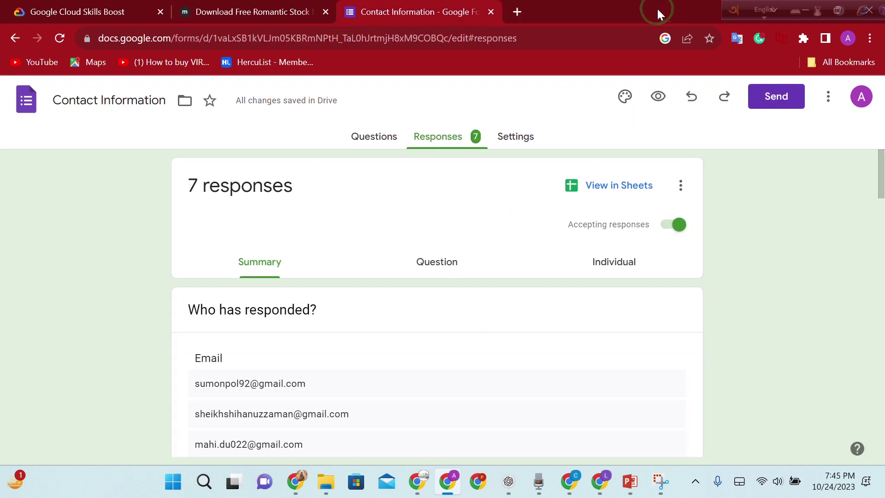
Skim the Contact Information response summary and return to the form's questions under the Add Information header
{"action": "scroll", "coordinate": [411, 198], "scroll_direction": "down", "scroll_amount": 15}
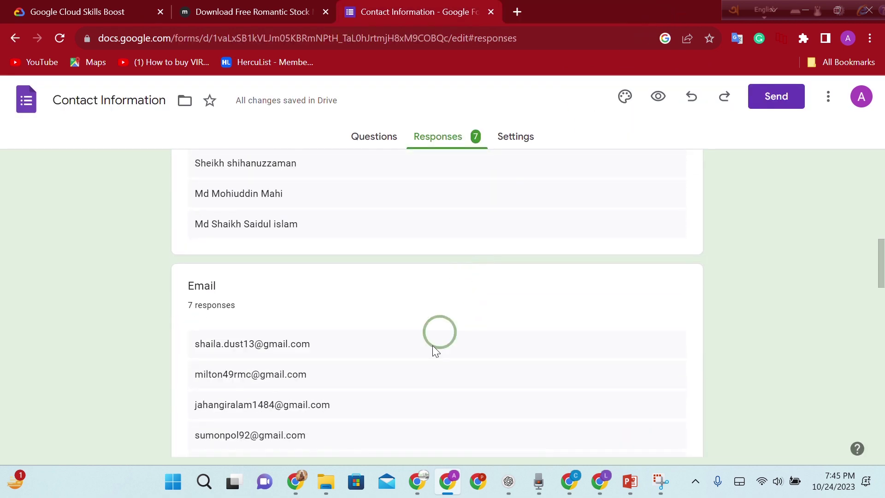
{"action": "scroll", "coordinate": [210, 319], "scroll_direction": "up", "scroll_amount": 5}
{"action": "left_click", "coordinate": [362, 136]}
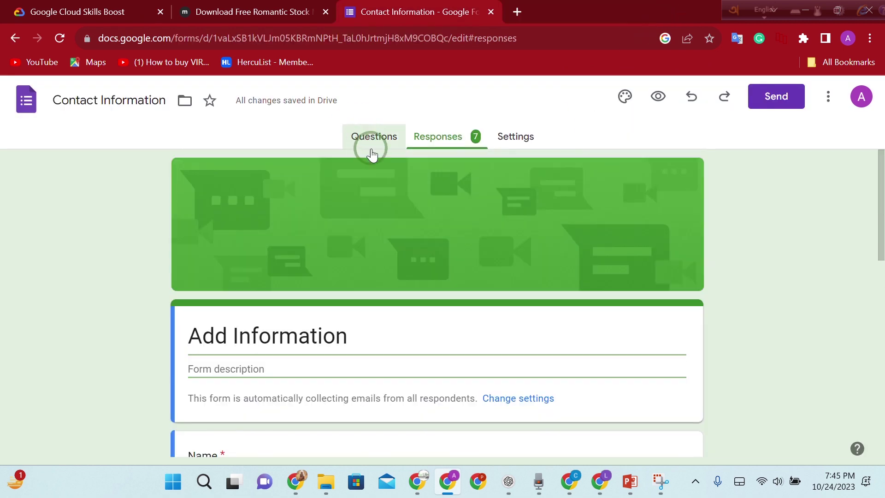
{"action": "scroll", "coordinate": [359, 308], "scroll_direction": "down", "scroll_amount": 5}
{"action": "scroll", "coordinate": [490, 431], "scroll_direction": "up", "scroll_amount": 5}
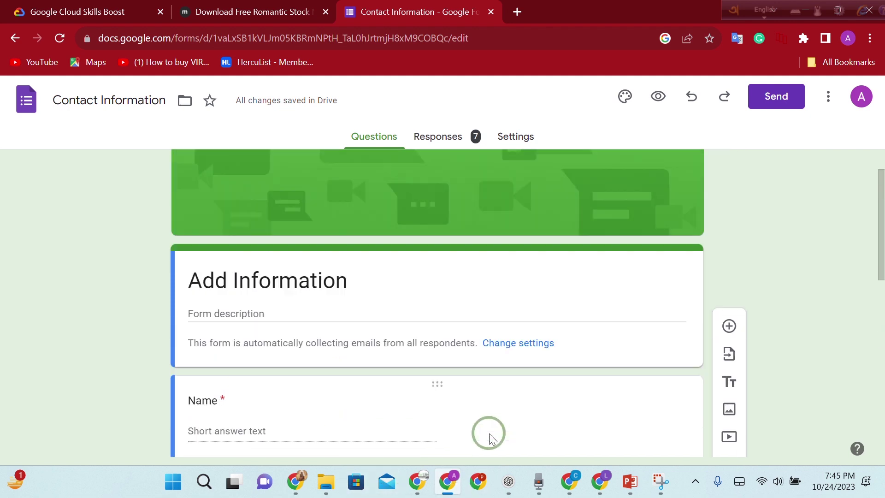
Replace the form's header image with the purple frosted snowflake picture from the Work and School themes
{"action": "left_click", "coordinate": [624, 97]}
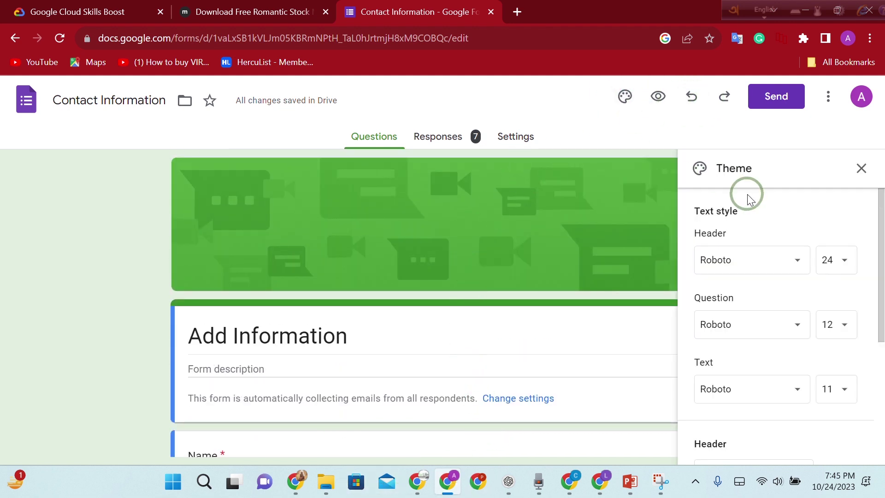
{"action": "scroll", "coordinate": [737, 221], "scroll_direction": "down", "scroll_amount": 4}
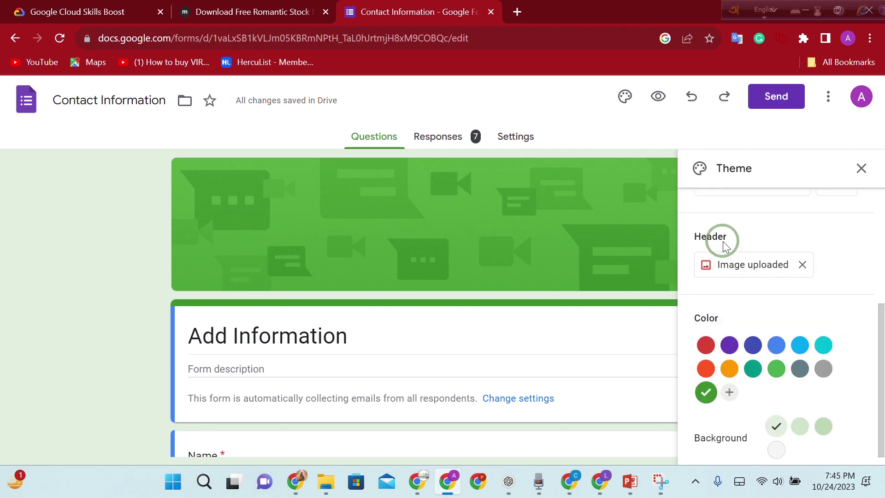
{"action": "left_click", "coordinate": [763, 268]}
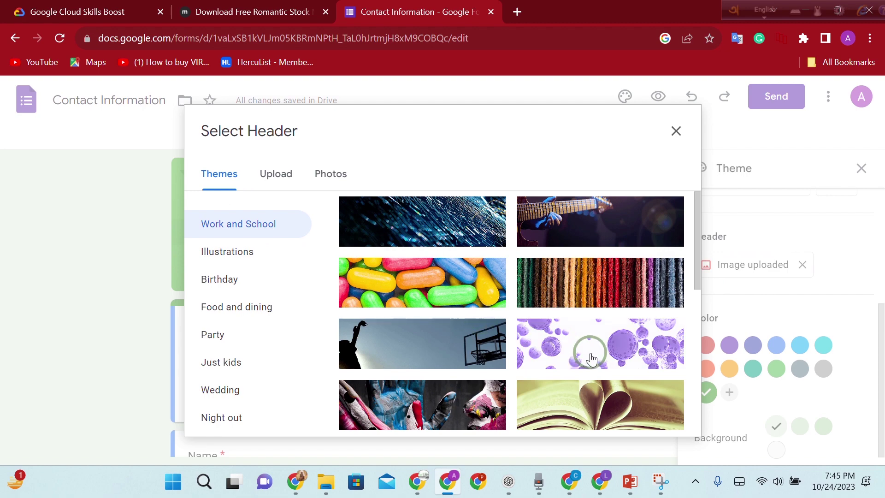
{"action": "scroll", "coordinate": [590, 353], "scroll_direction": "down", "scroll_amount": 4}
{"action": "scroll", "coordinate": [590, 352], "scroll_direction": "down", "scroll_amount": 3}
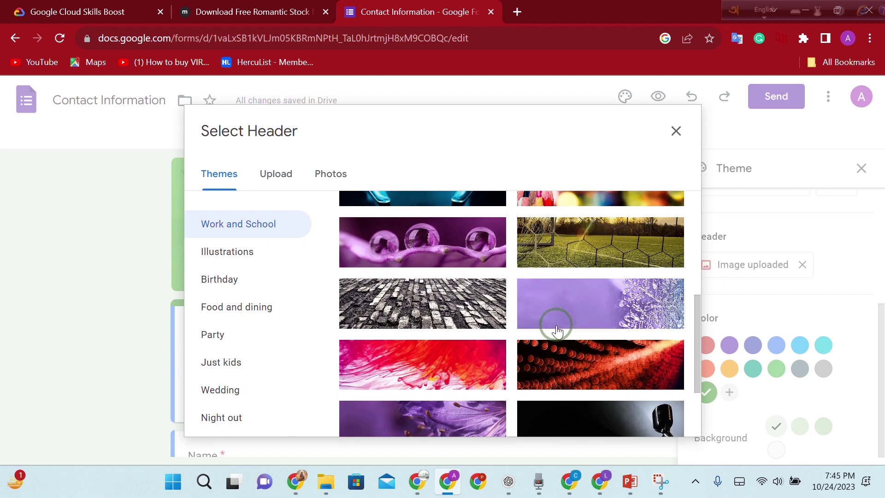
{"action": "left_click", "coordinate": [586, 316]}
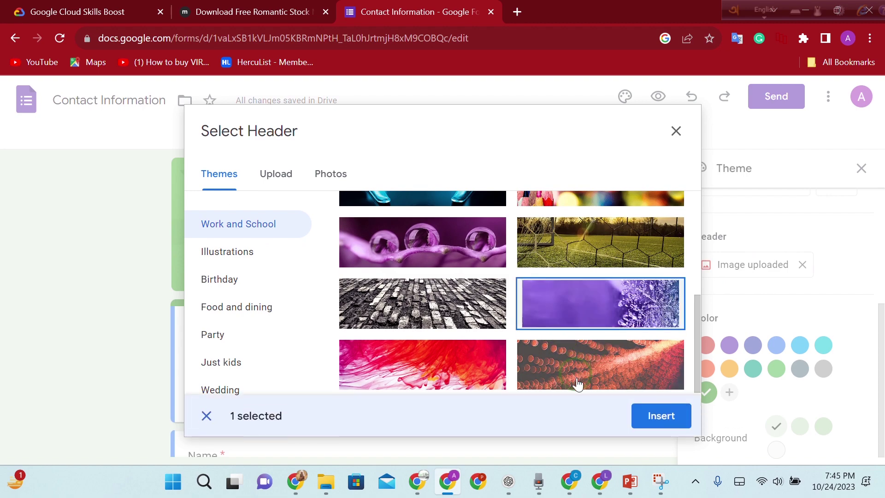
{"action": "left_click", "coordinate": [666, 416]}
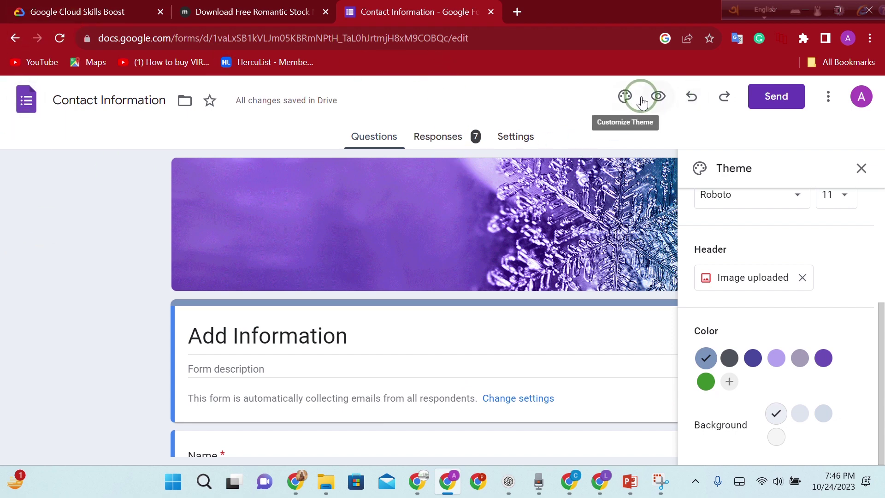
Preview the form with its new header, dismissing the autosave notice, and close the preview to review the questions in the editor
{"action": "left_click", "coordinate": [658, 96]}
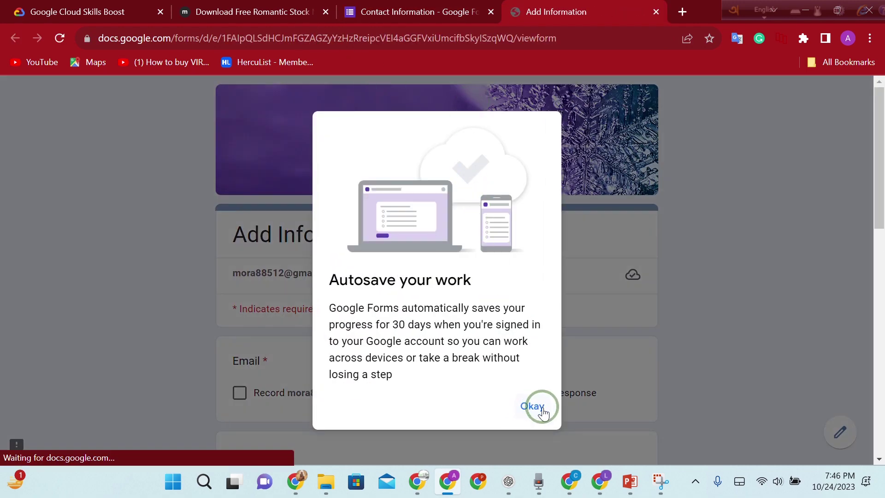
{"action": "left_click", "coordinate": [32, 104]}
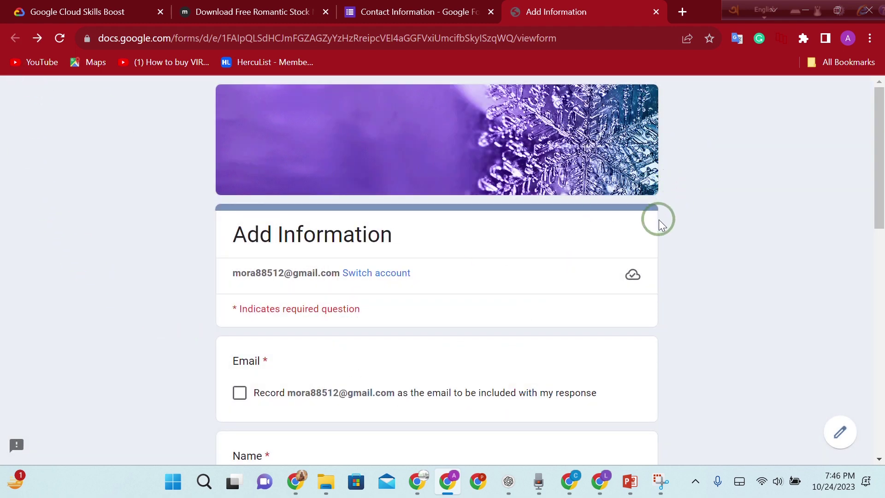
{"action": "scroll", "coordinate": [257, 318], "scroll_direction": "down", "scroll_amount": 6}
{"action": "scroll", "coordinate": [257, 316], "scroll_direction": "up", "scroll_amount": 6}
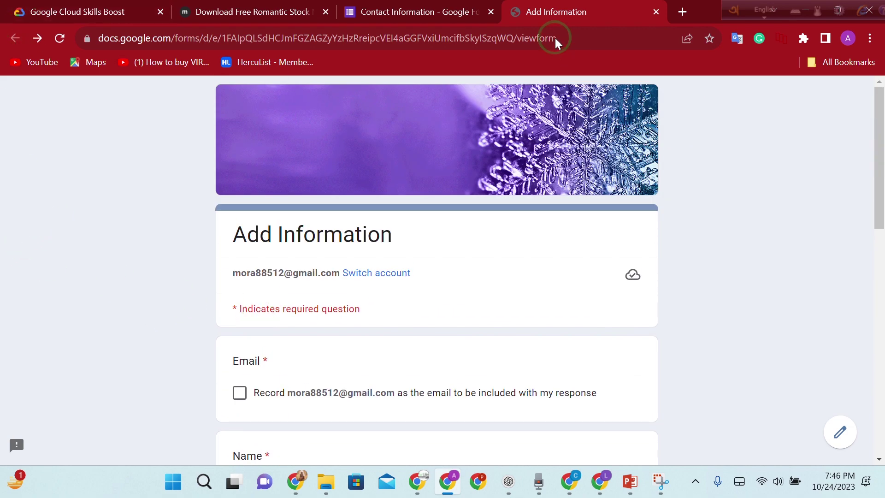
{"action": "key", "text": "ctrl+w"}
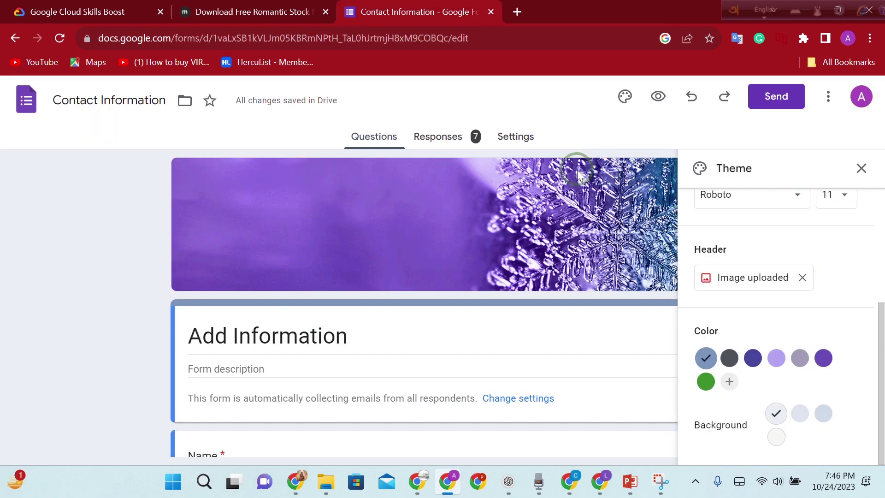
{"action": "scroll", "coordinate": [14, 239], "scroll_direction": "down", "scroll_amount": 5}
{"action": "scroll", "coordinate": [34, 202], "scroll_direction": "down", "scroll_amount": 3}
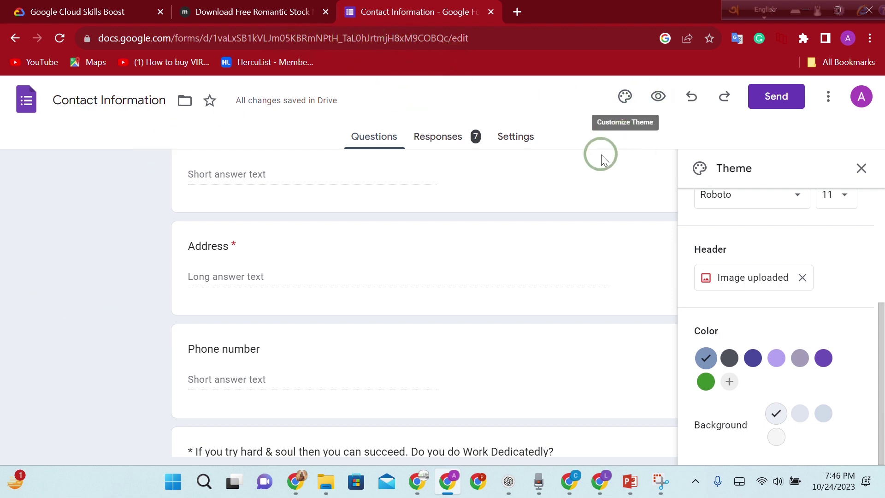
{"action": "scroll", "coordinate": [278, 222], "scroll_direction": "up", "scroll_amount": 2}
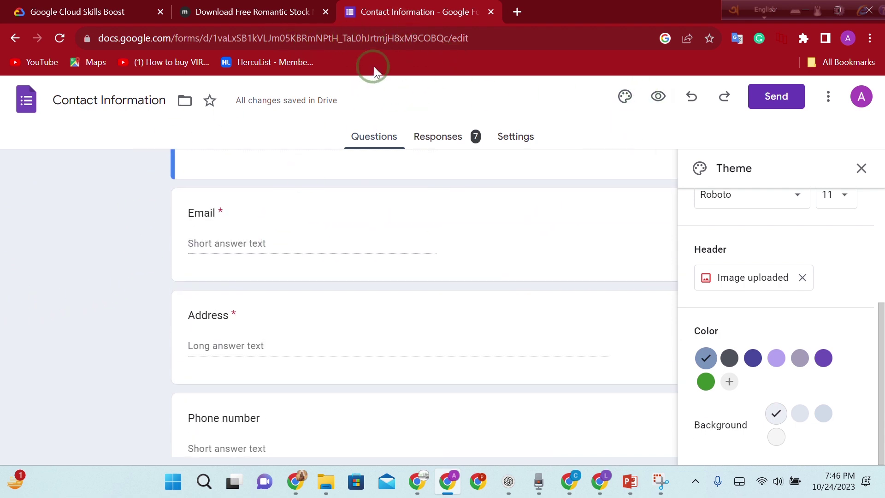